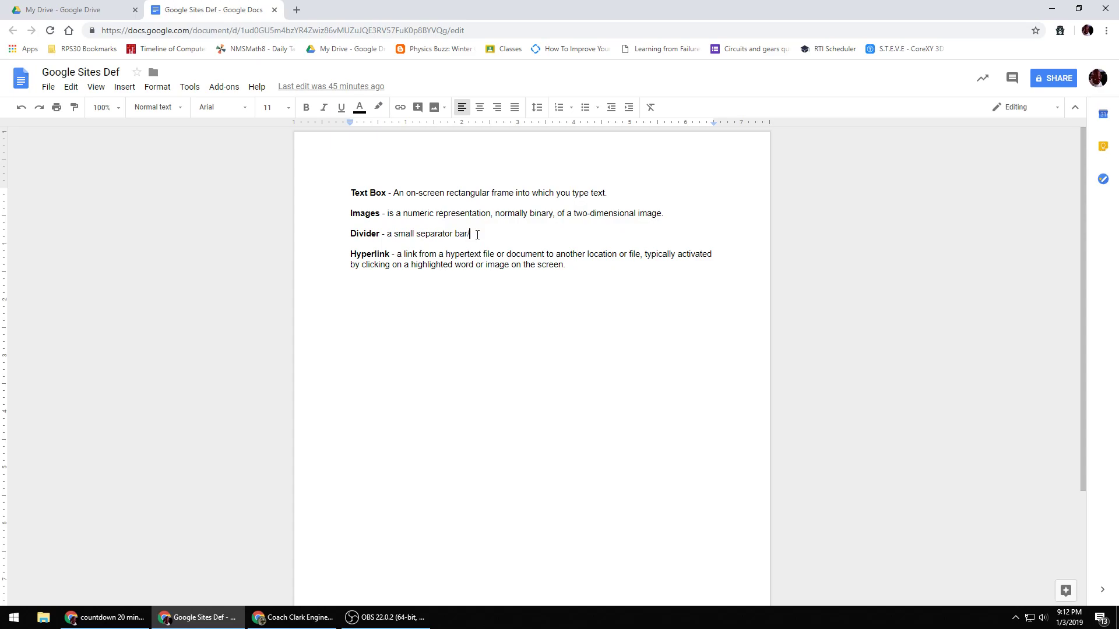
# - Remove the last character in the definitions document and switch back to the Google Site editor
pyautogui.press('BackSpace')
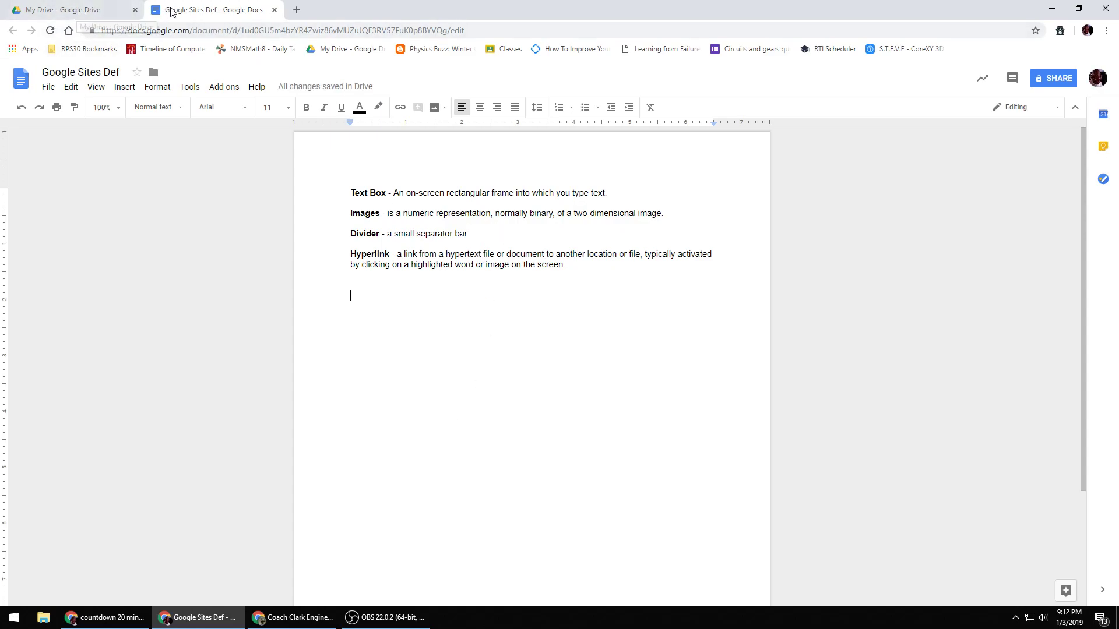
pyautogui.click(101, 8)
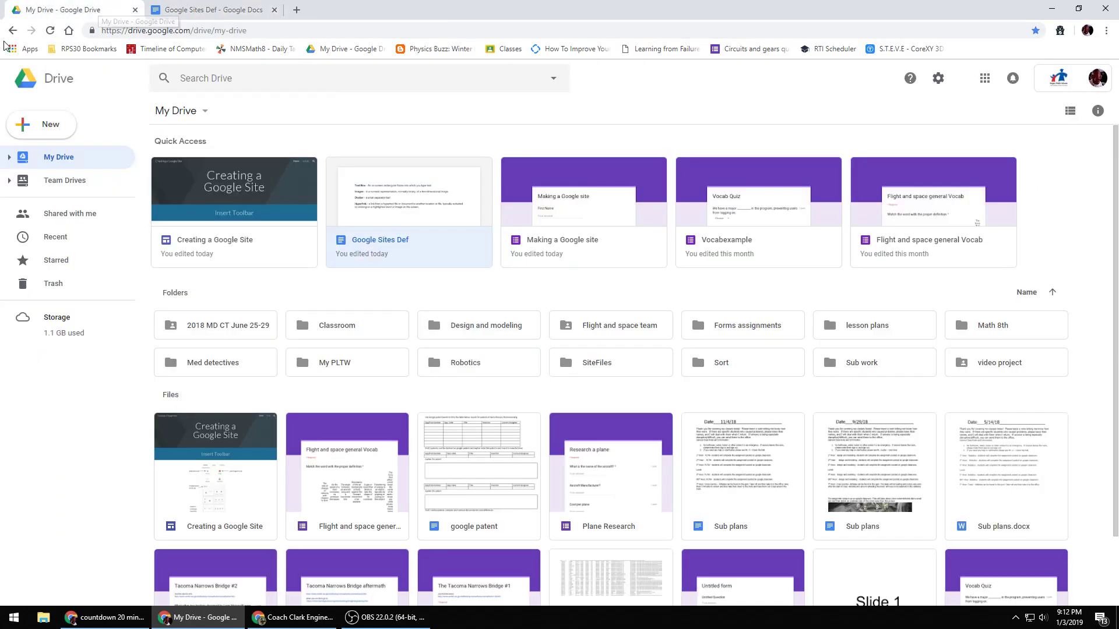
pyautogui.click(14, 32)
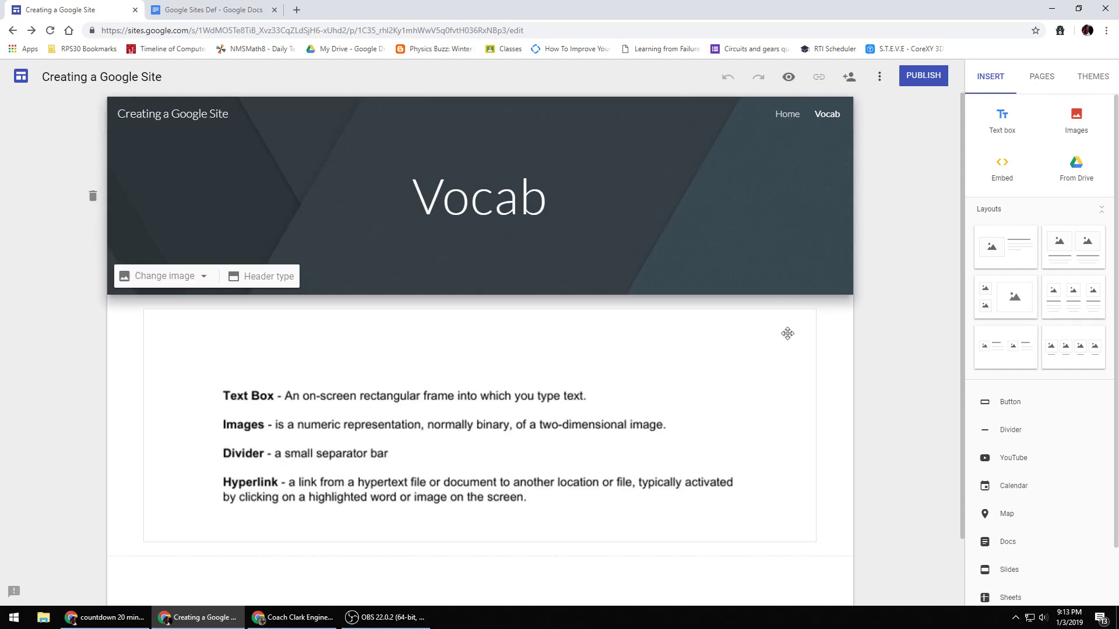
# - Add a new page named Cal to the site
pyautogui.click(1043, 78)
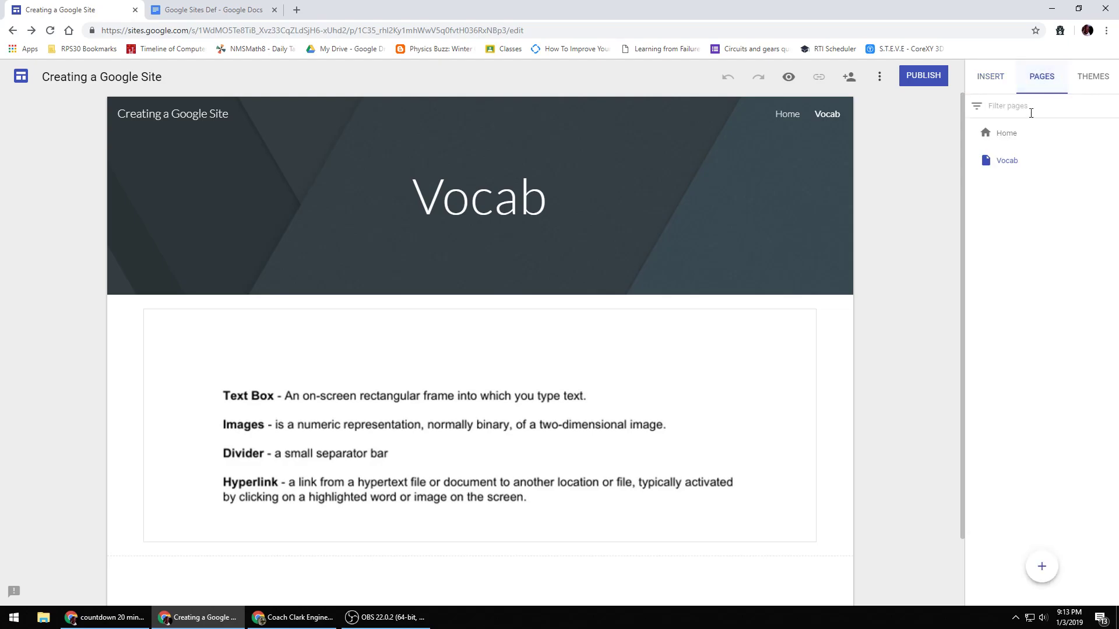
pyautogui.click(1041, 567)
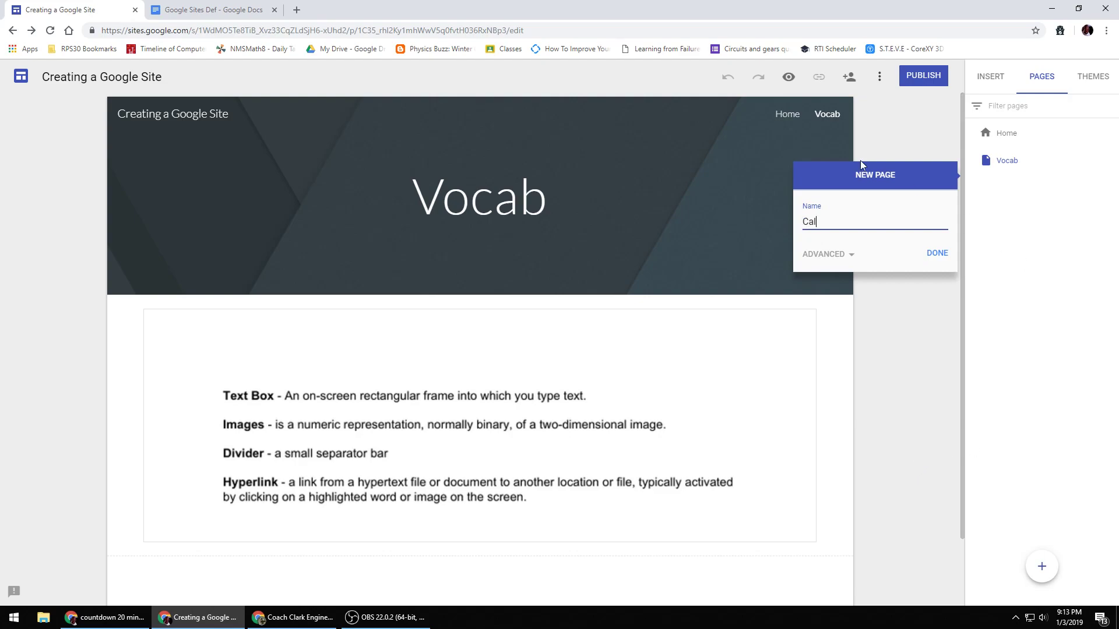
pyautogui.click(936, 252)
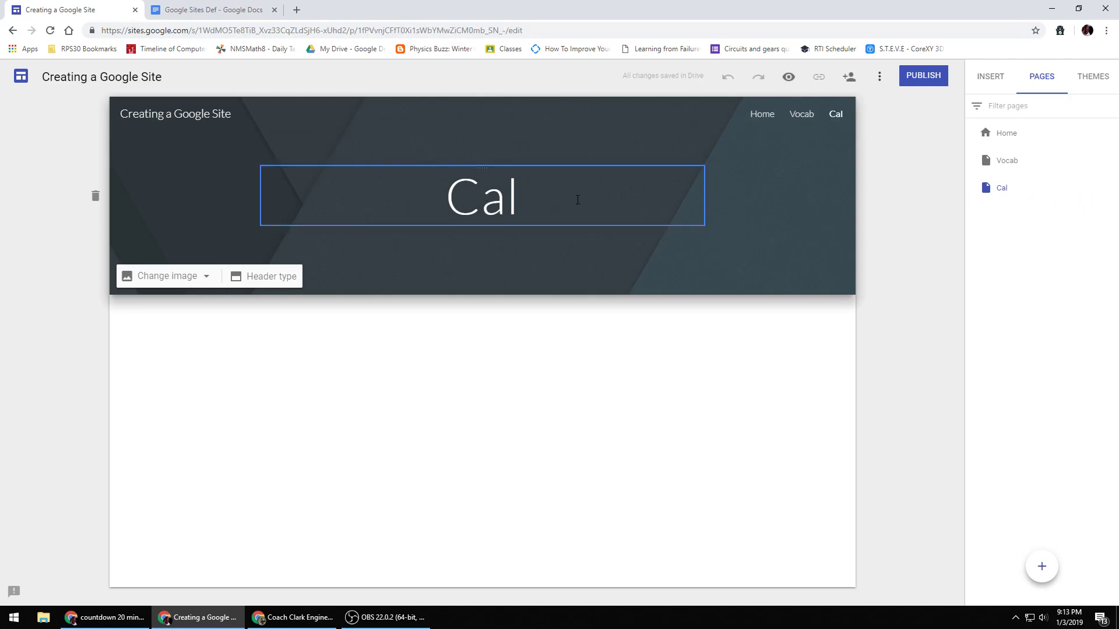
# - Change the new page's title to Calendar
pyautogui.click(991, 76)
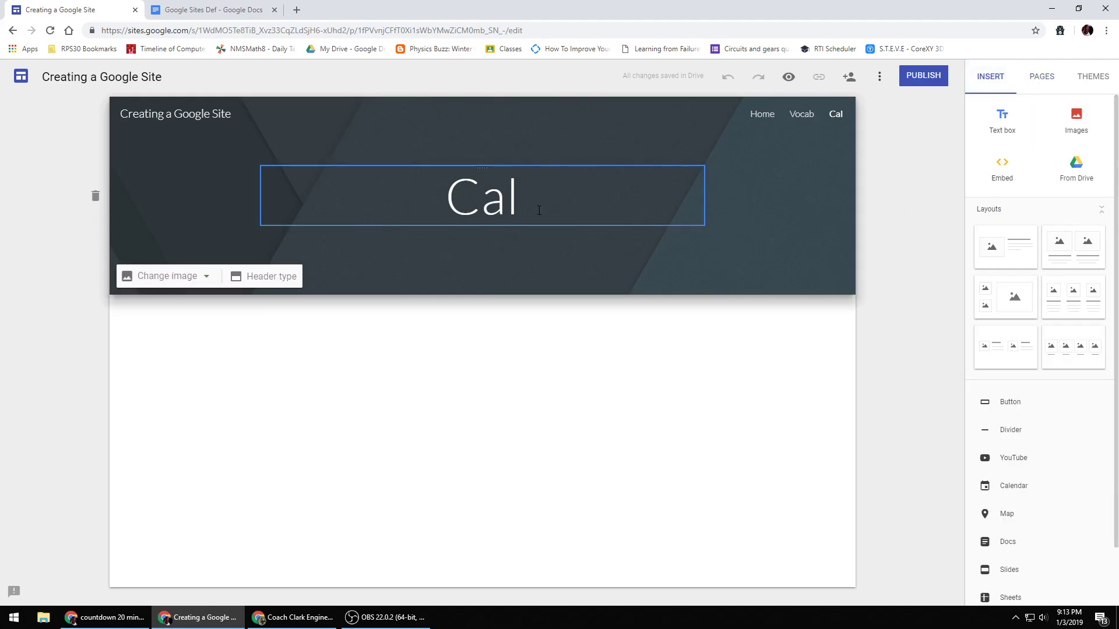
pyautogui.click(520, 200)
pyautogui.write('enda')
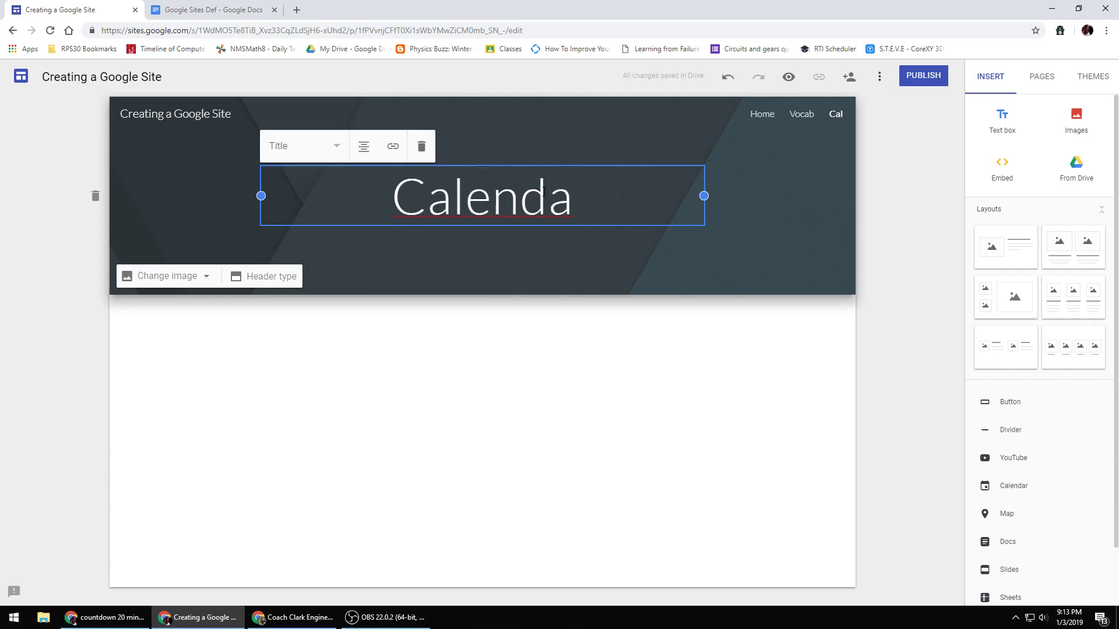
pyautogui.write('r')
pyautogui.click(522, 342)
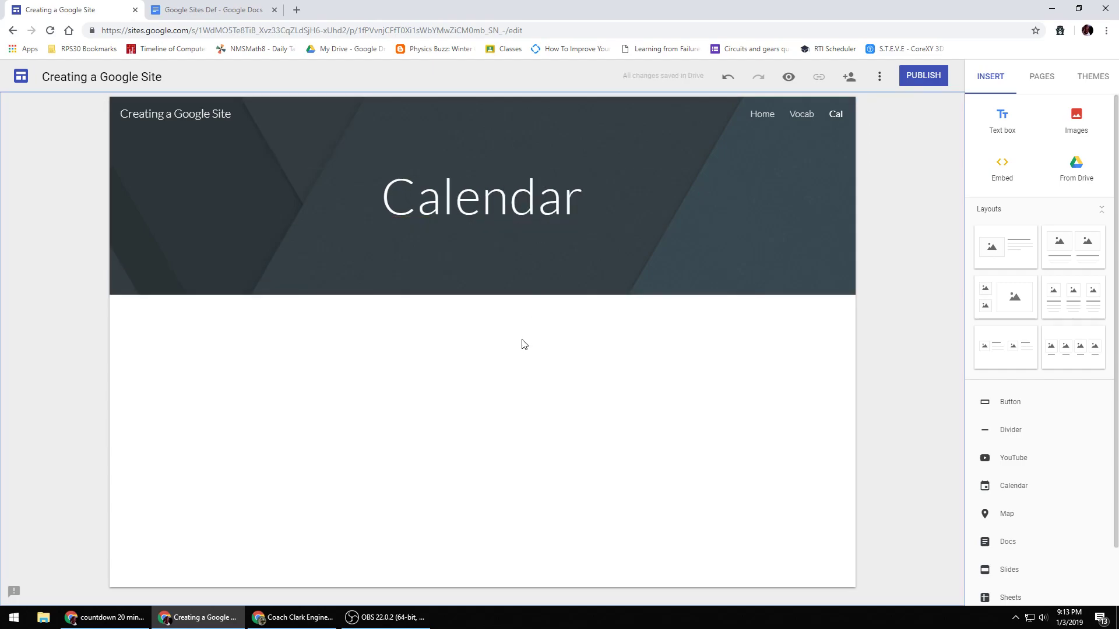
# - Embed the 1st hour PLTW 7 1st calendar on the Calendar page, widen it, and close the calendar panel
pyautogui.click(1006, 487)
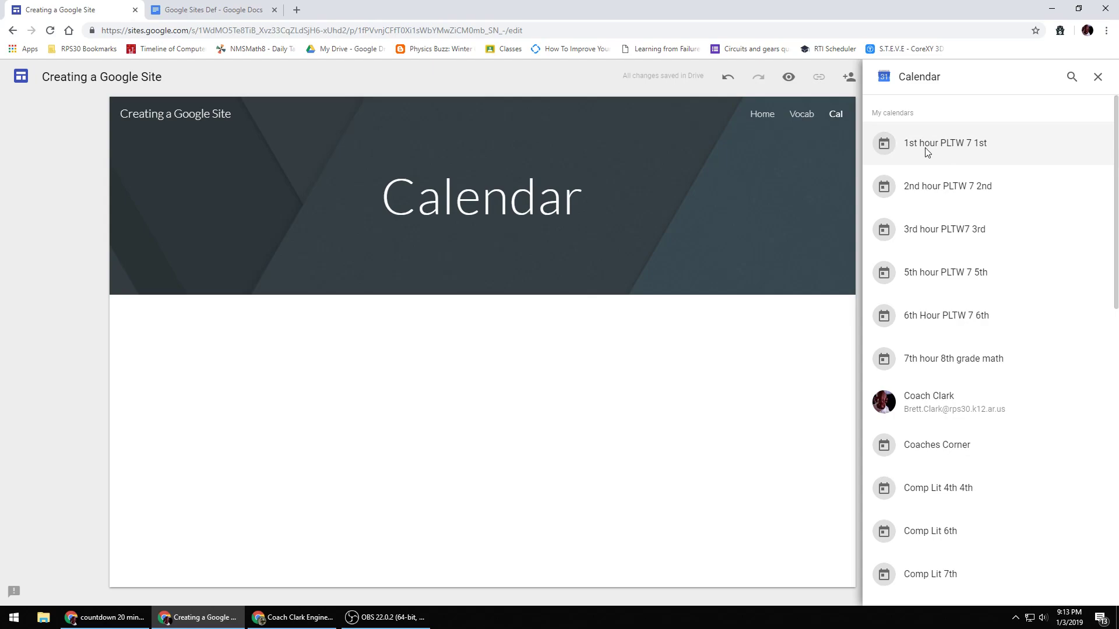
pyautogui.doubleClick(947, 145)
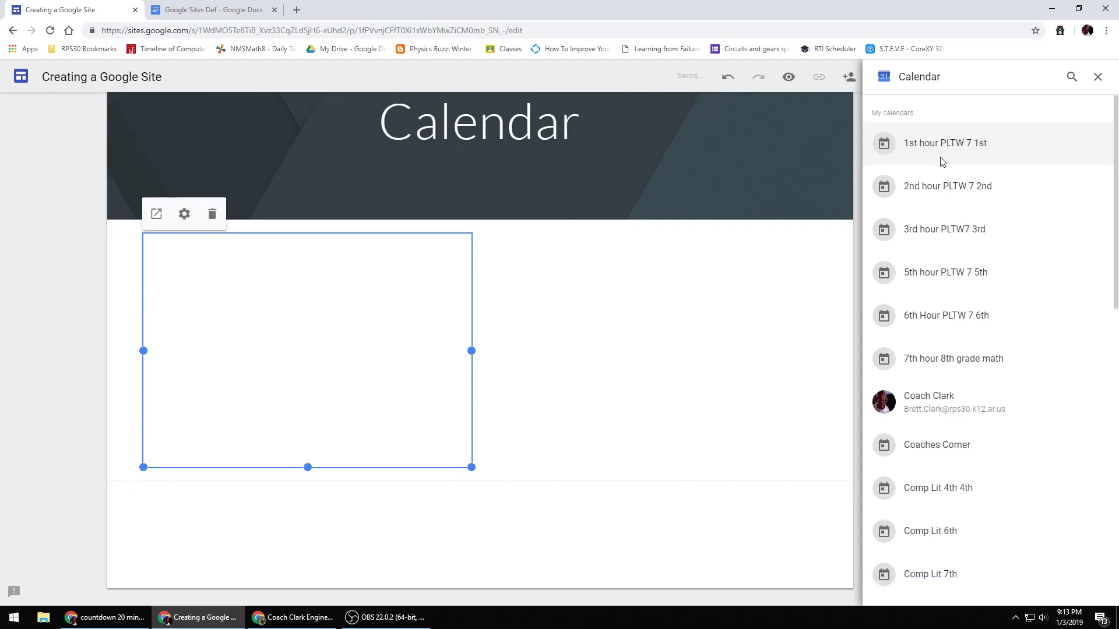
pyautogui.moveTo(472, 466); pyautogui.dragTo(644, 516)
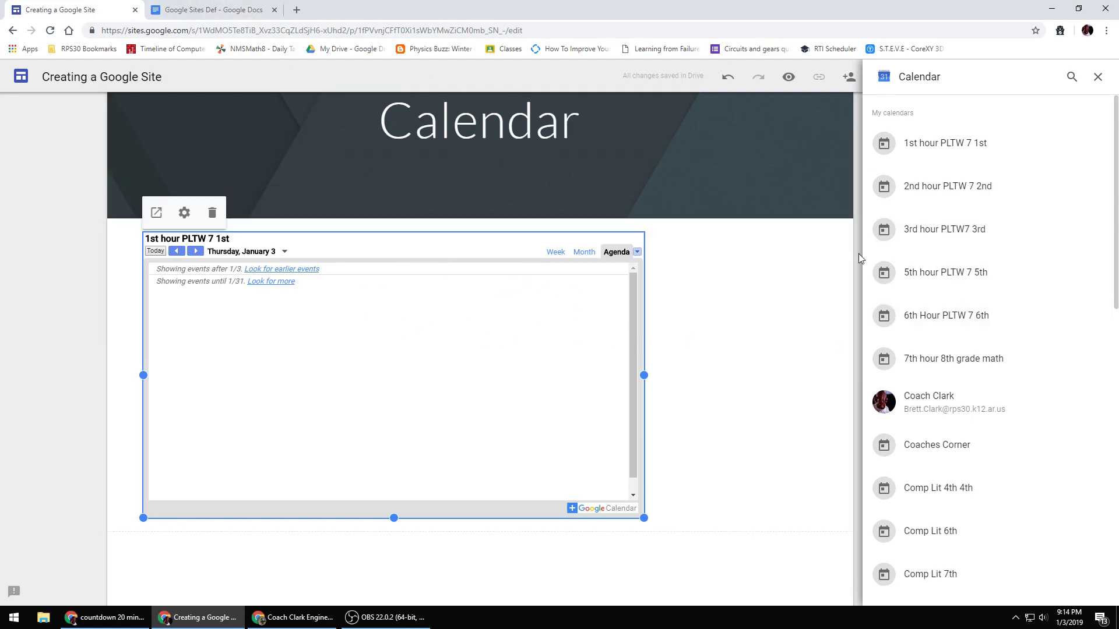
pyautogui.scroll(2, 731, 299)
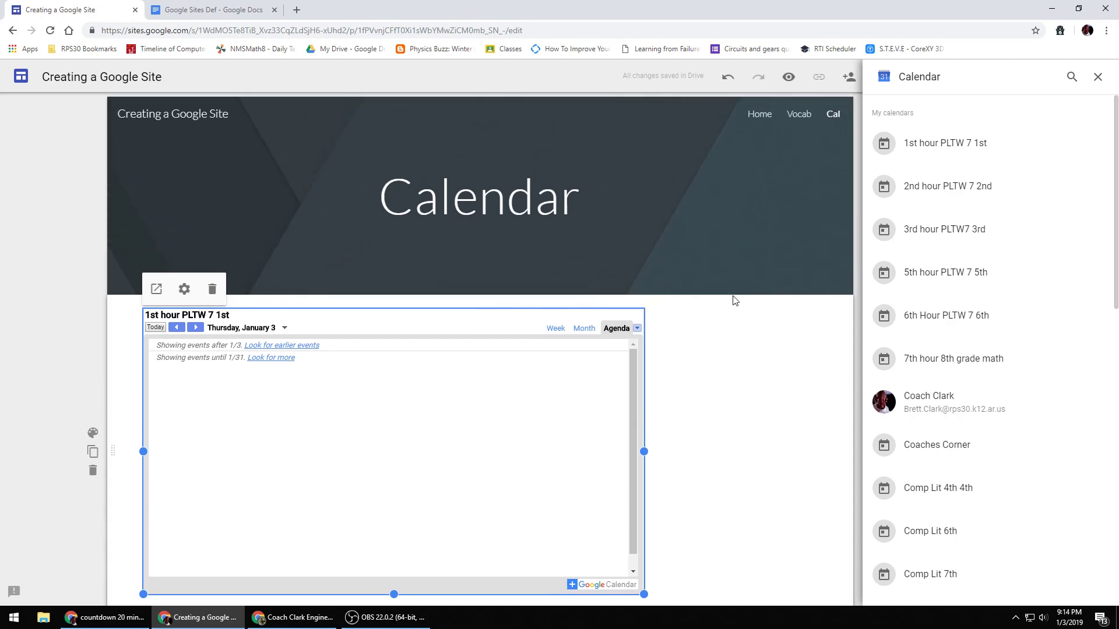
pyautogui.click(1098, 76)
# - Open the Home page and insert the What is engineering presentation from Slides below the video
pyautogui.click(1042, 76)
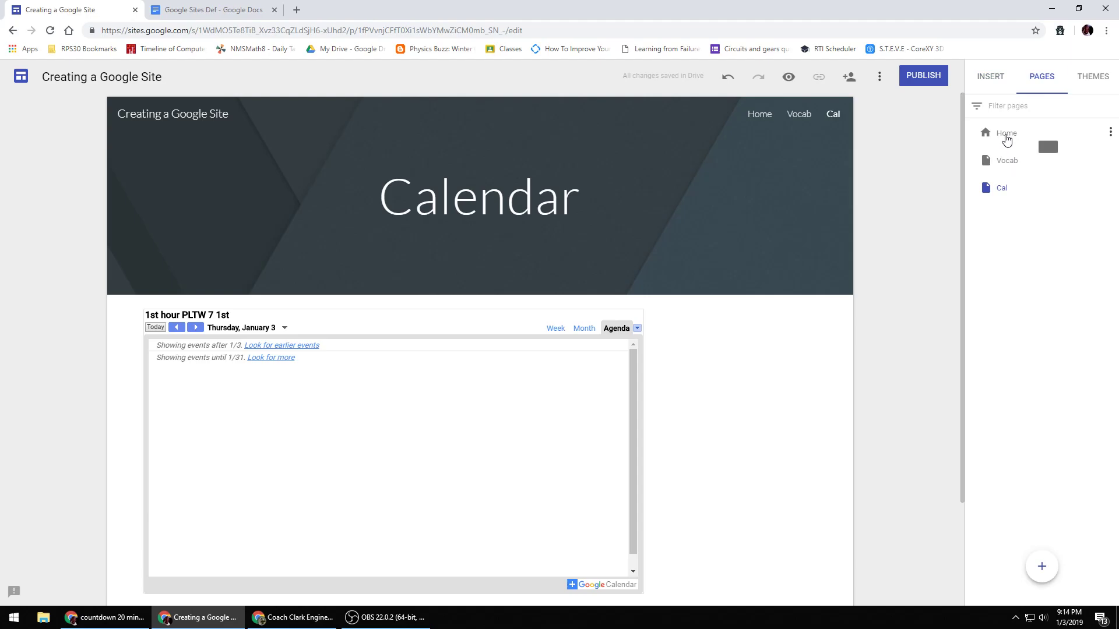
pyautogui.click(1007, 133)
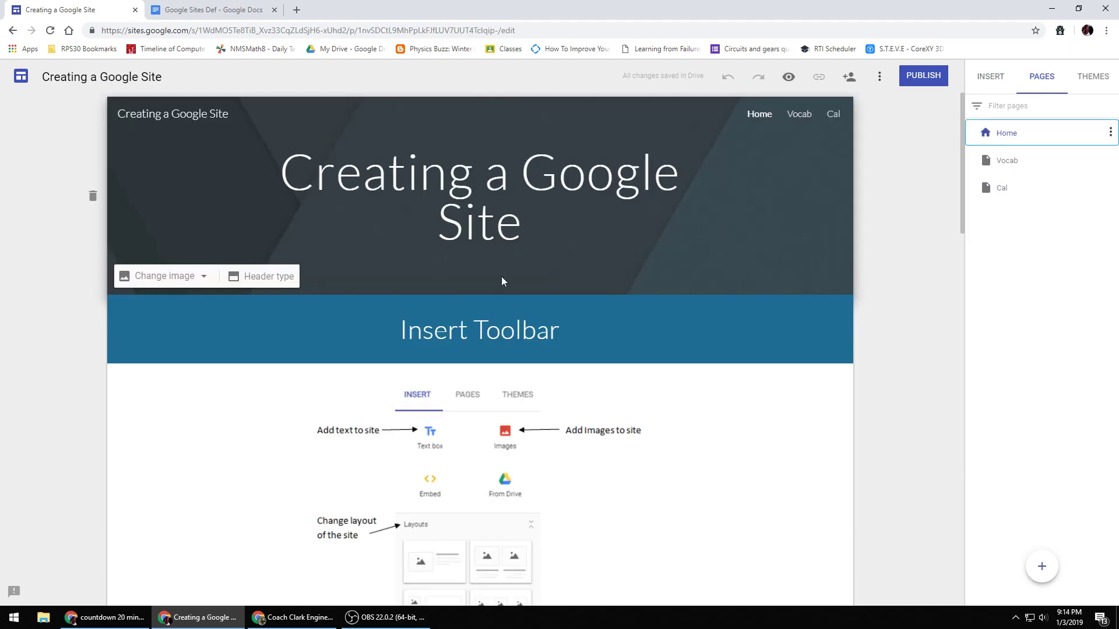
pyautogui.scroll(-15, 501, 276)
pyautogui.scroll(-4, 482, 337)
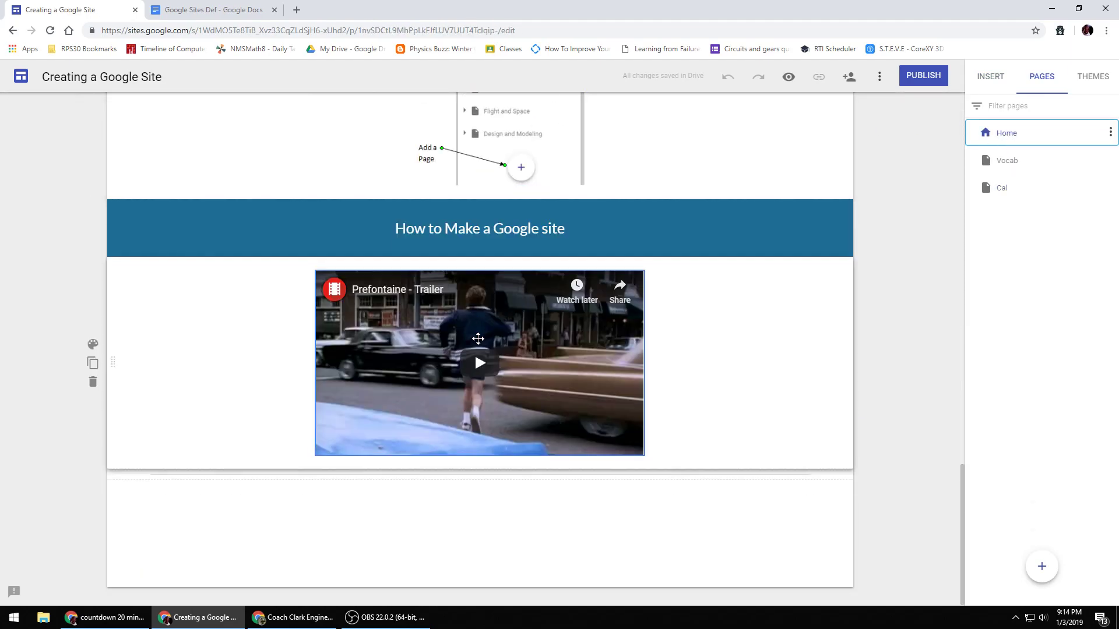
pyautogui.click(453, 497)
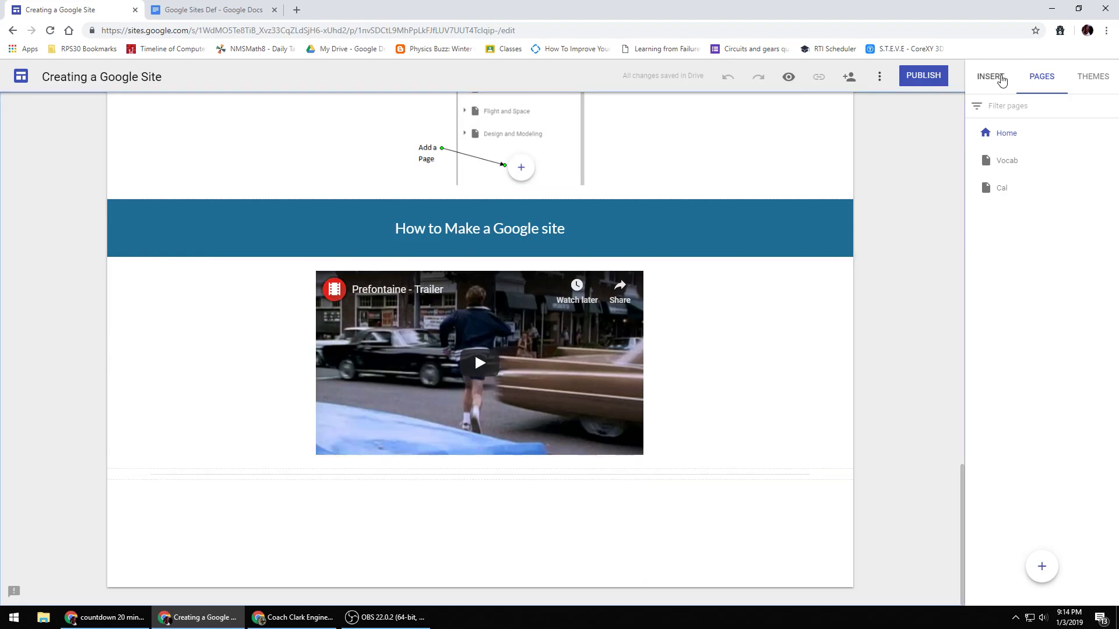
pyautogui.click(990, 76)
pyautogui.scroll(-1, 1022, 510)
pyautogui.scroll(-1, 1021, 509)
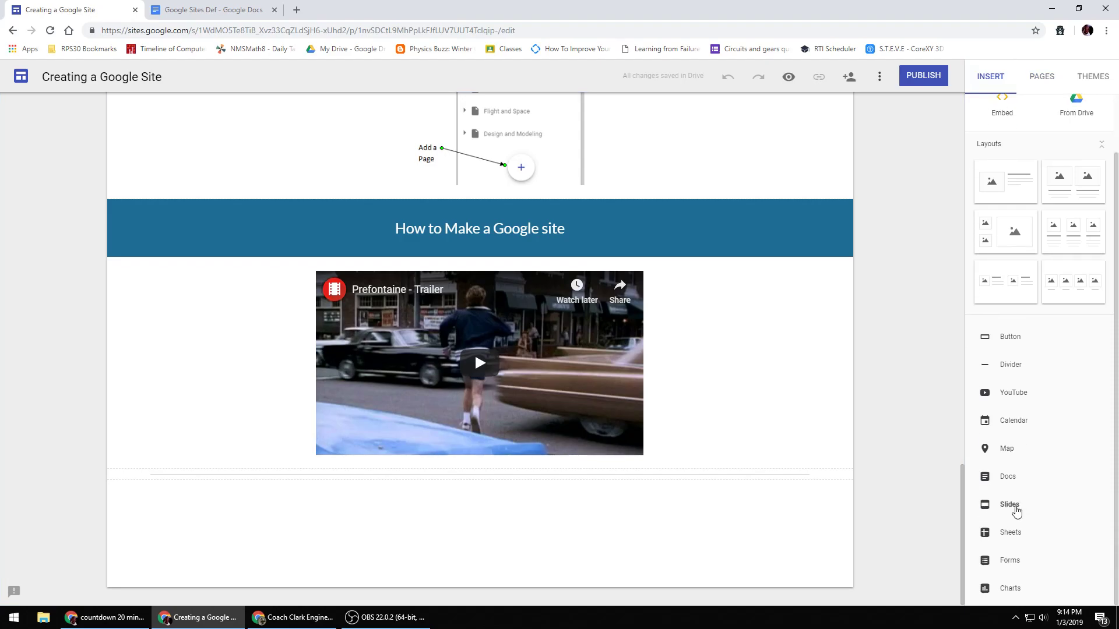
pyautogui.click(1017, 506)
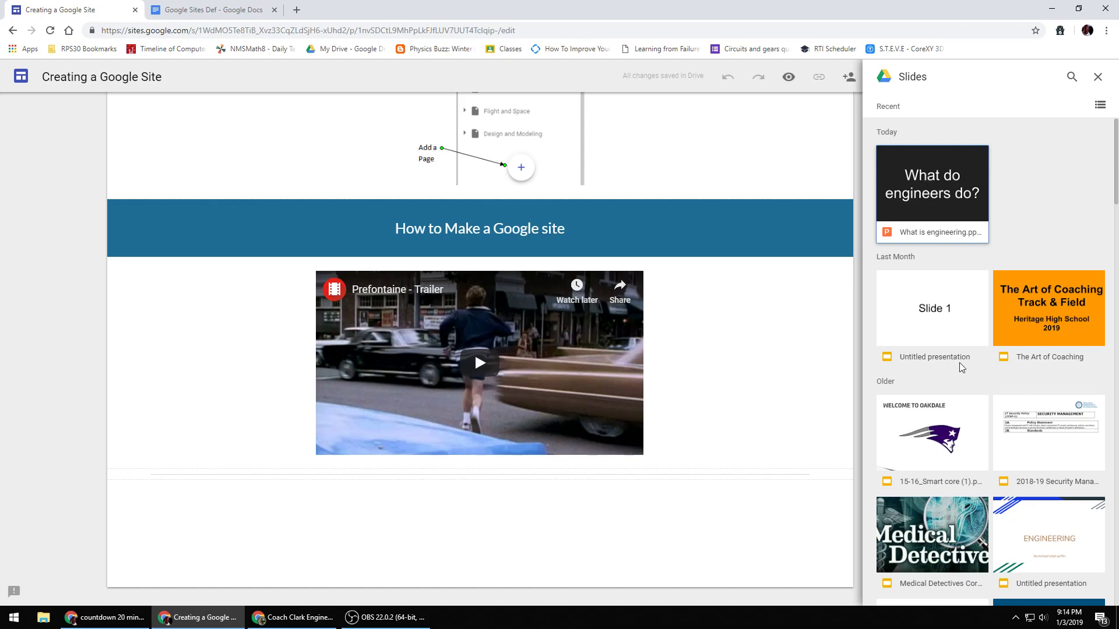
pyautogui.click(932, 195)
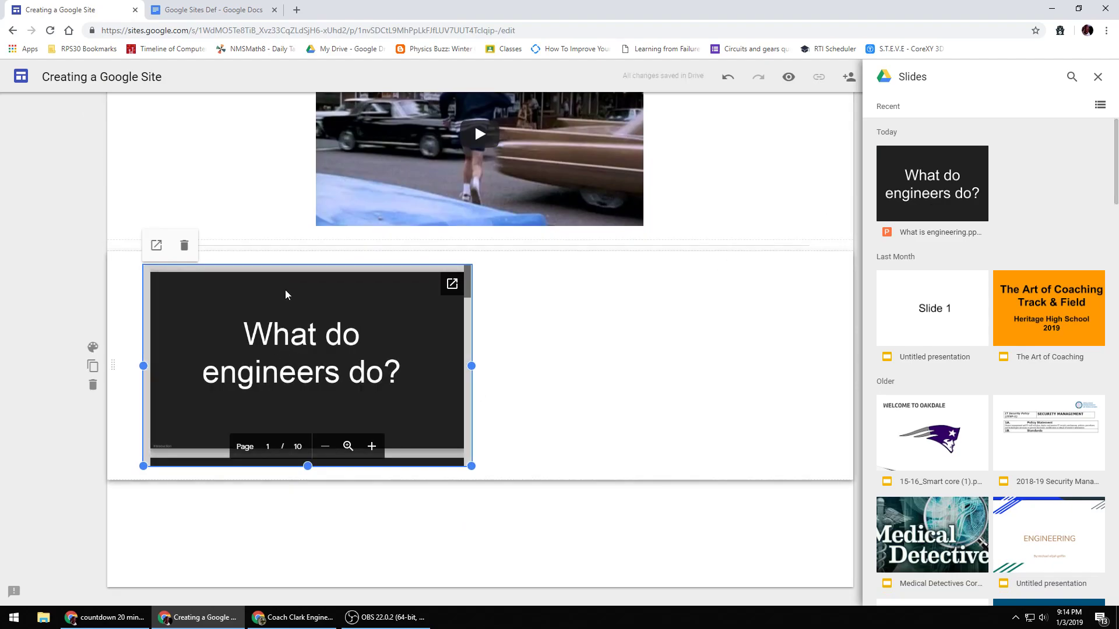
# - Center the embedded presentation under the video and close the Slides panel
pyautogui.moveTo(286, 294); pyautogui.dragTo(591, 310)
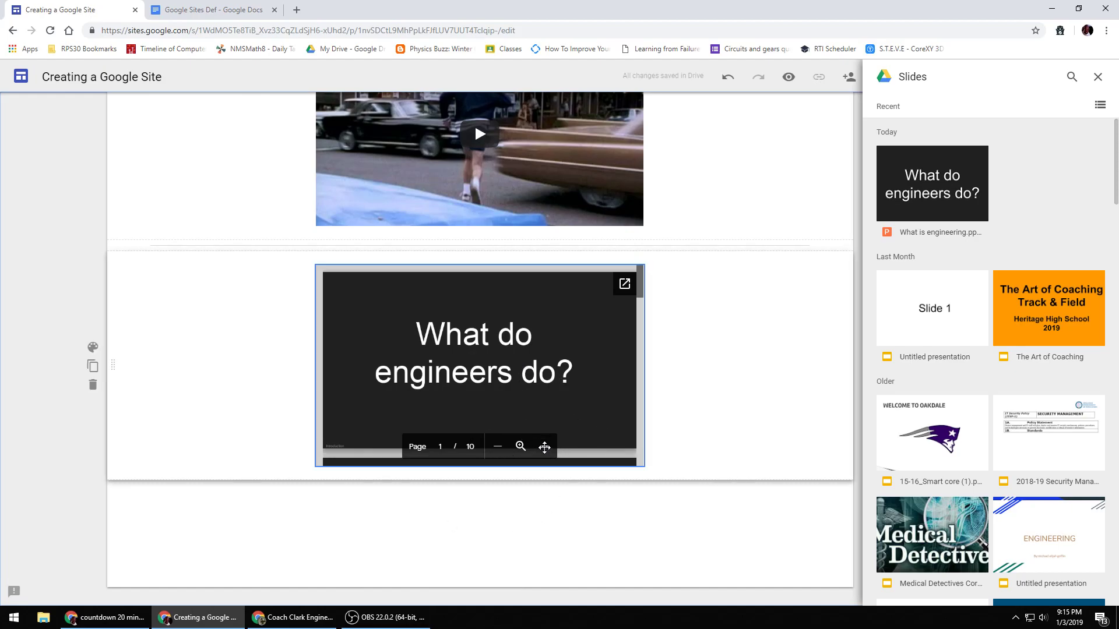
pyautogui.click(548, 448)
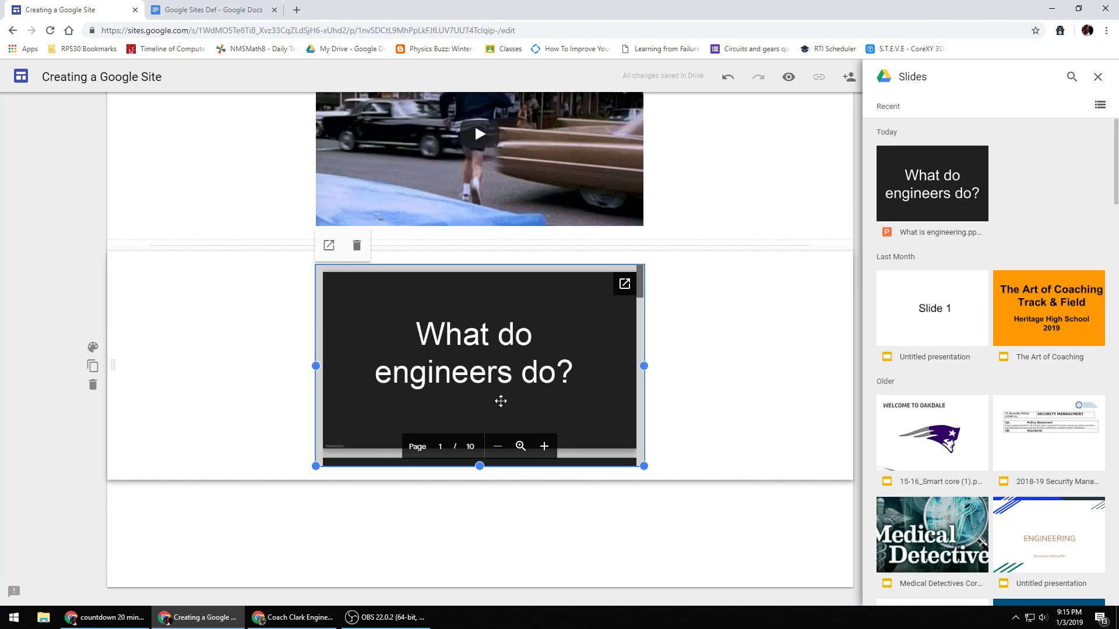
pyautogui.scroll(5, 562, 397)
pyautogui.scroll(-4, 550, 415)
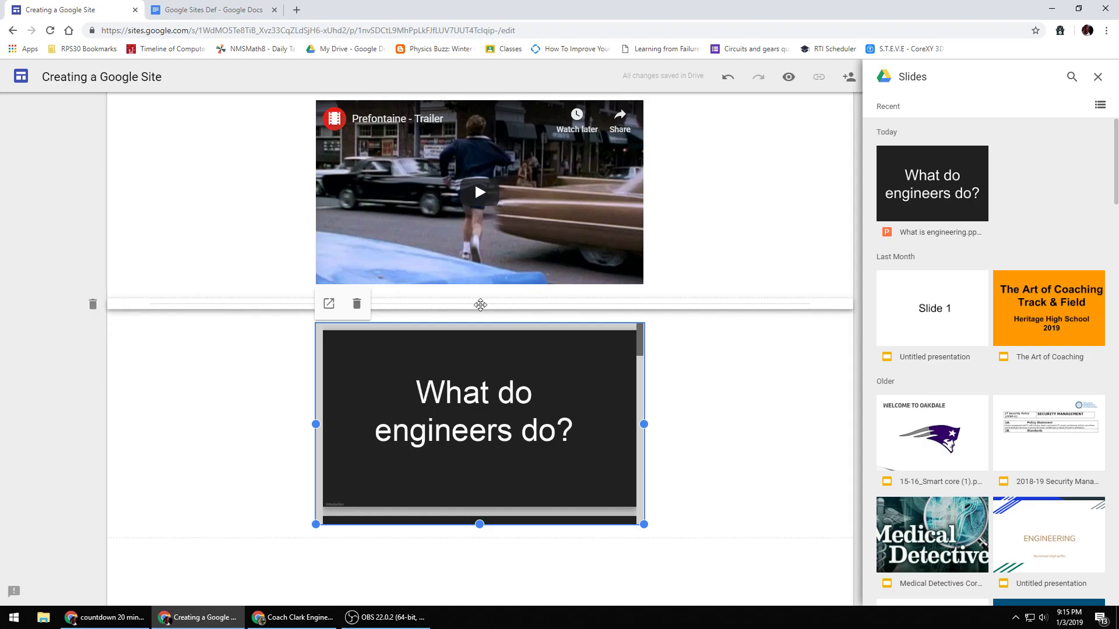
pyautogui.scroll(2, 602, 381)
pyautogui.scroll(4, 601, 381)
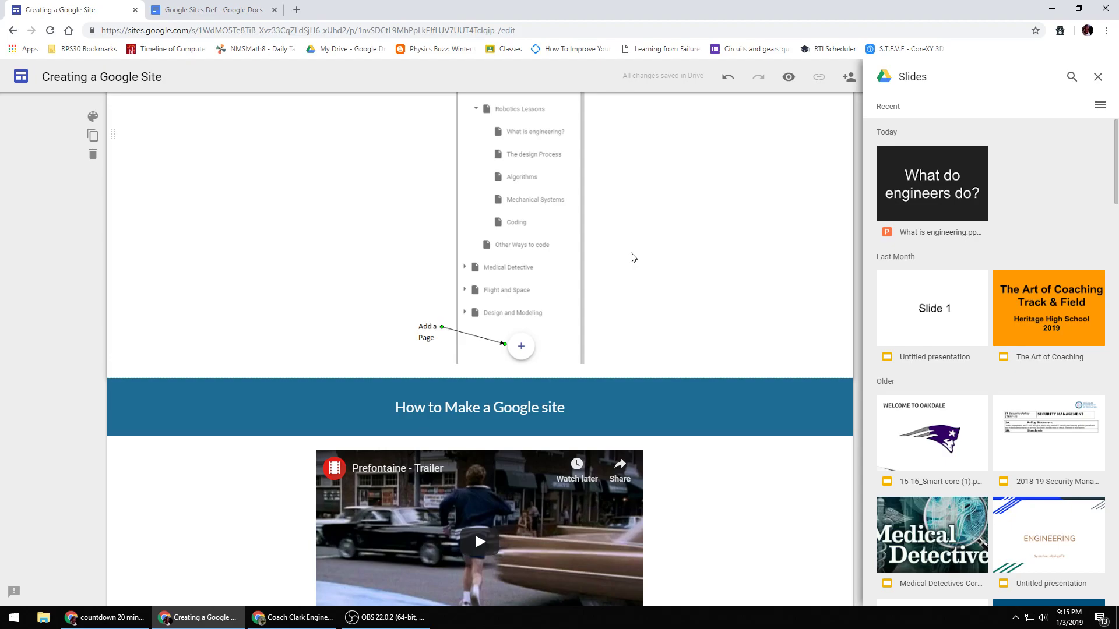
pyautogui.scroll(3, 632, 257)
pyautogui.scroll(15, 444, 204)
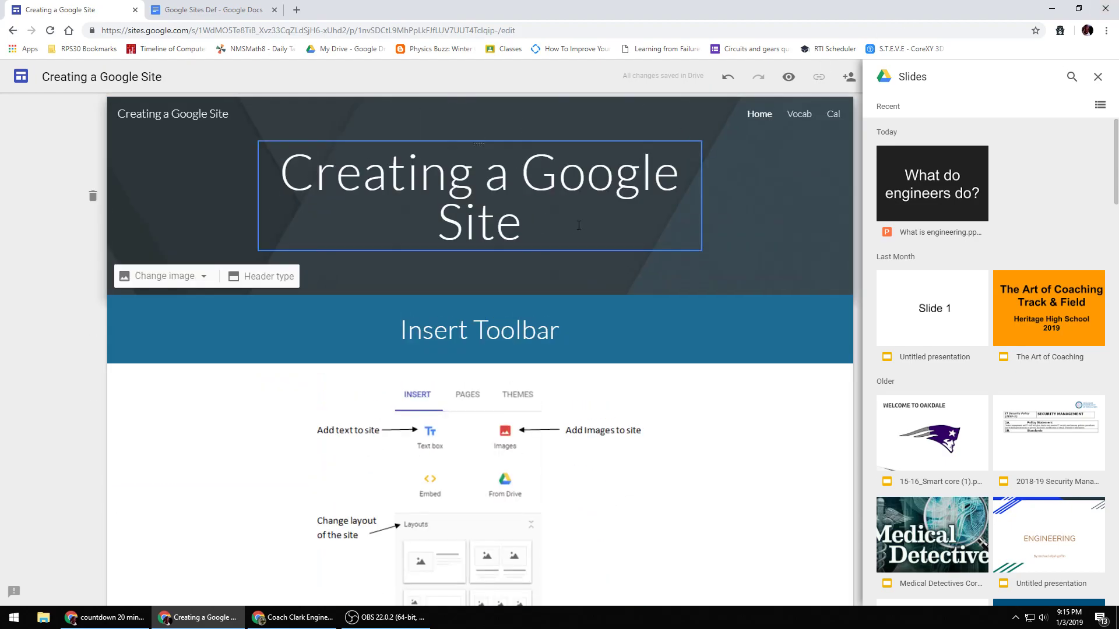
pyautogui.click(1099, 77)
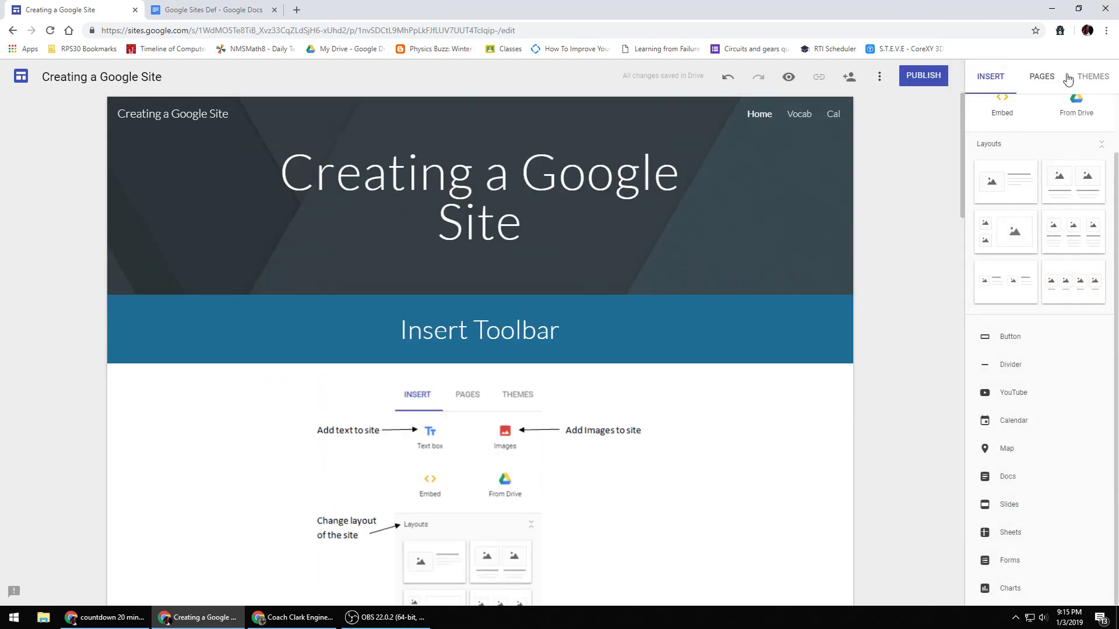
# - Open the Vocab page and embed the Making a Google site form below the definitions
pyautogui.click(1042, 77)
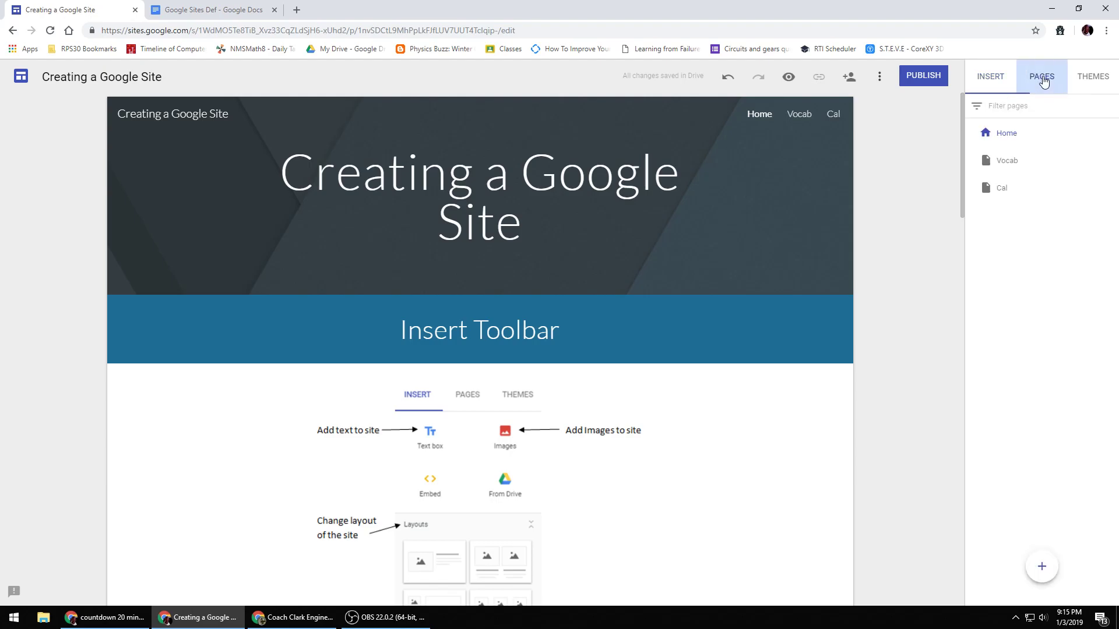
pyautogui.click(1014, 163)
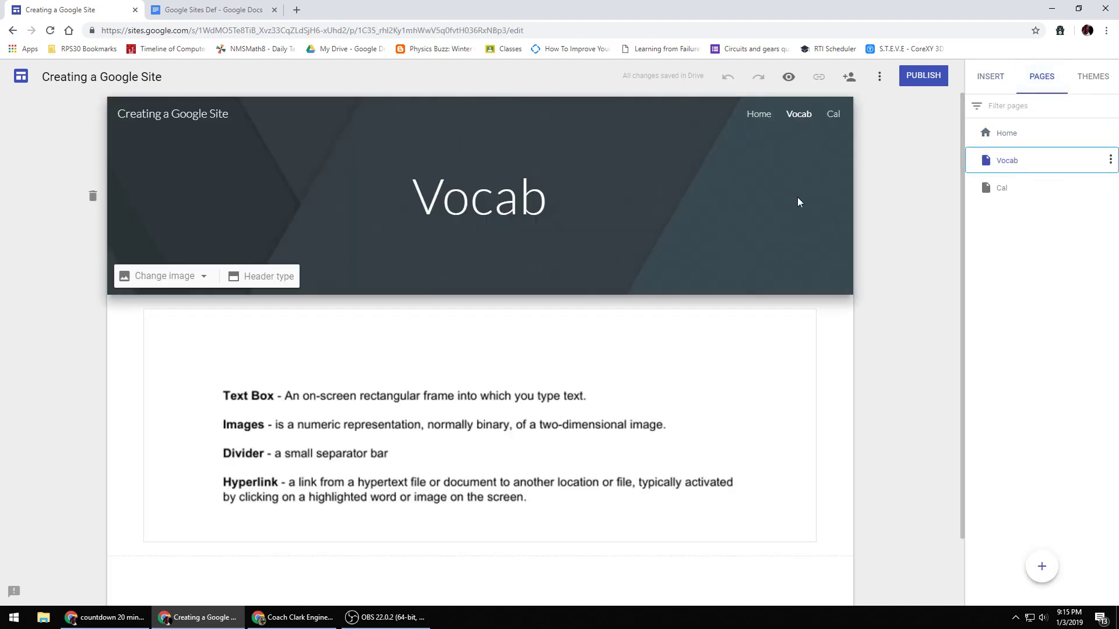
pyautogui.scroll(-2, 454, 231)
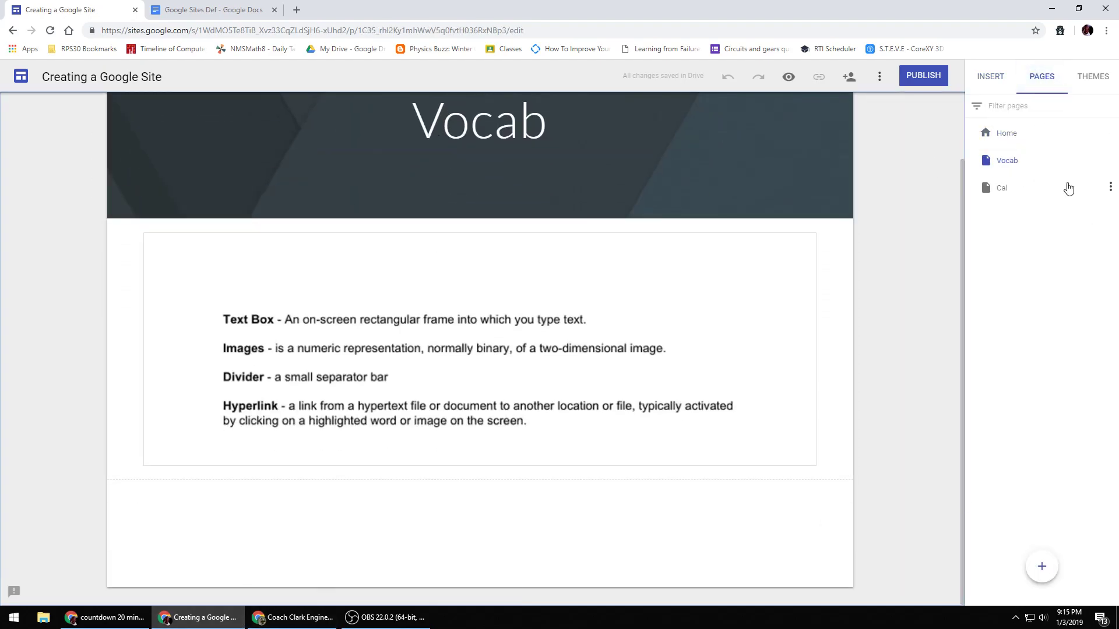
pyautogui.click(989, 77)
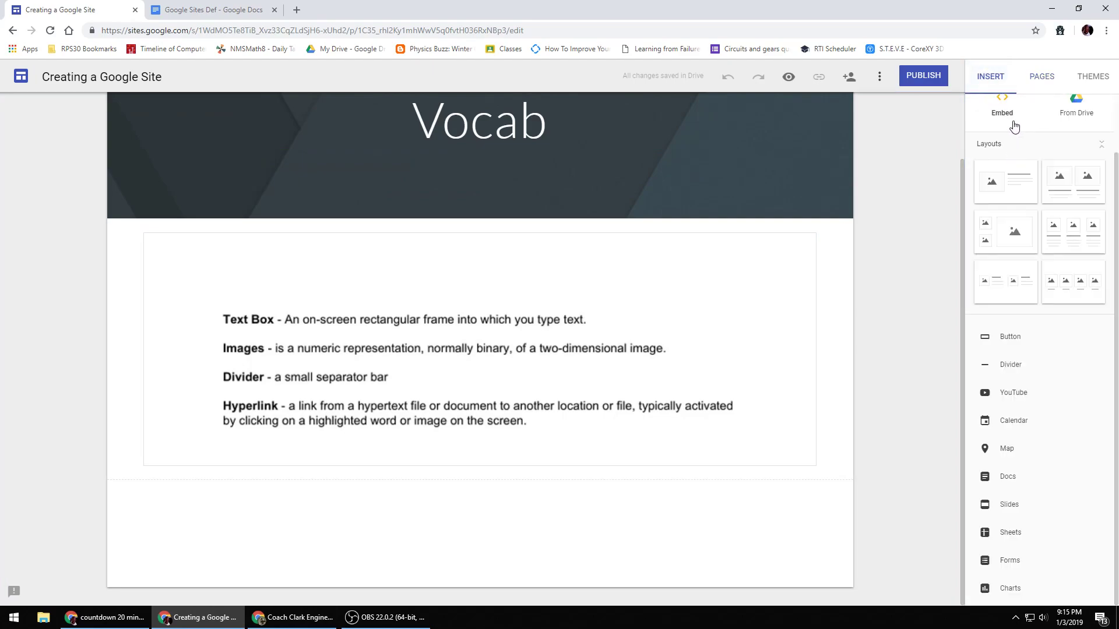
pyautogui.click(1008, 561)
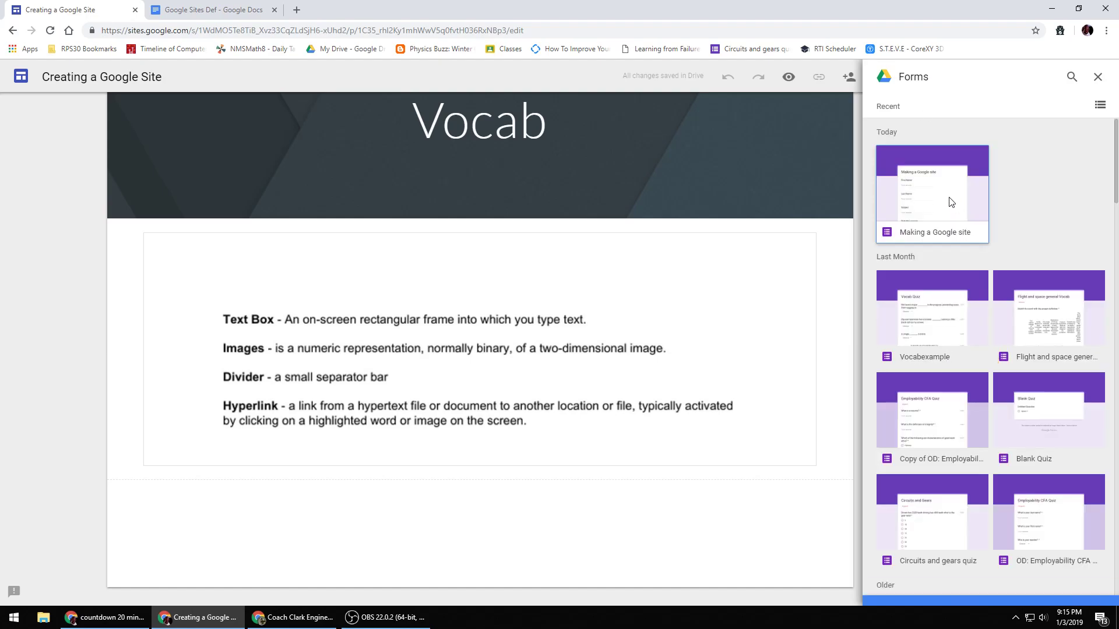
pyautogui.click(950, 202)
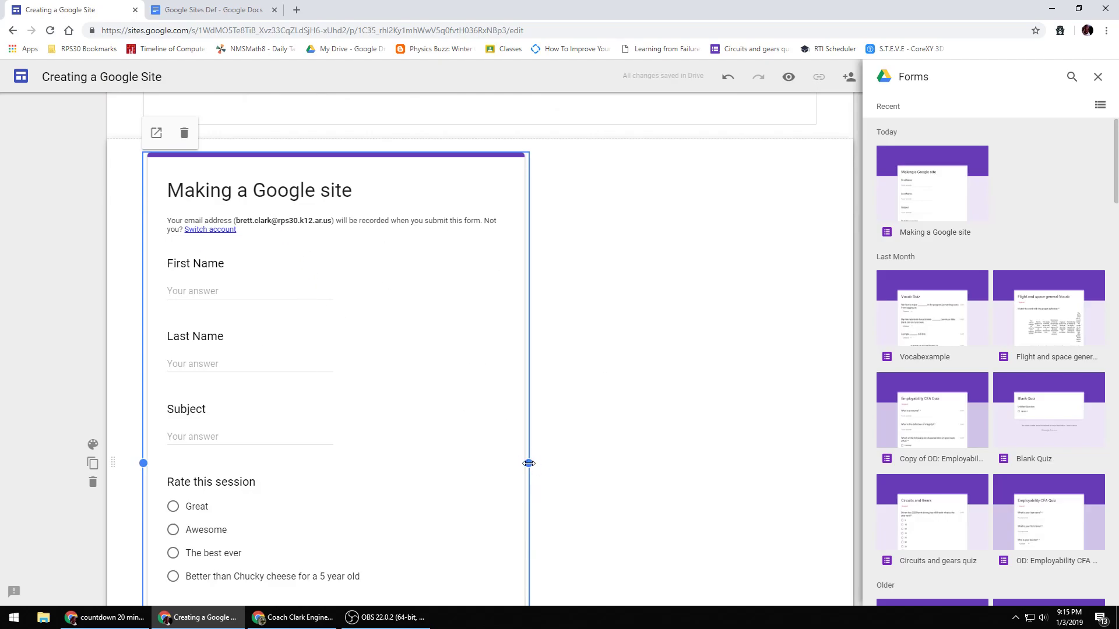
# - Widen the embedded form to the width of the definitions box and close the Forms panel
pyautogui.moveTo(528, 464); pyautogui.dragTo(818, 472)
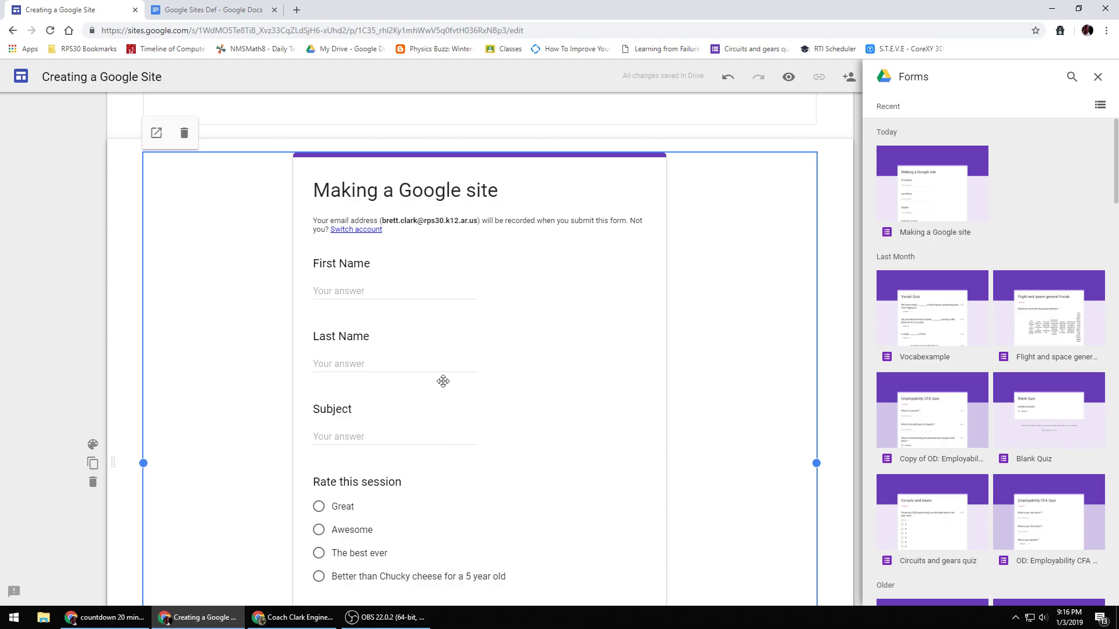
pyautogui.scroll(7, 449, 365)
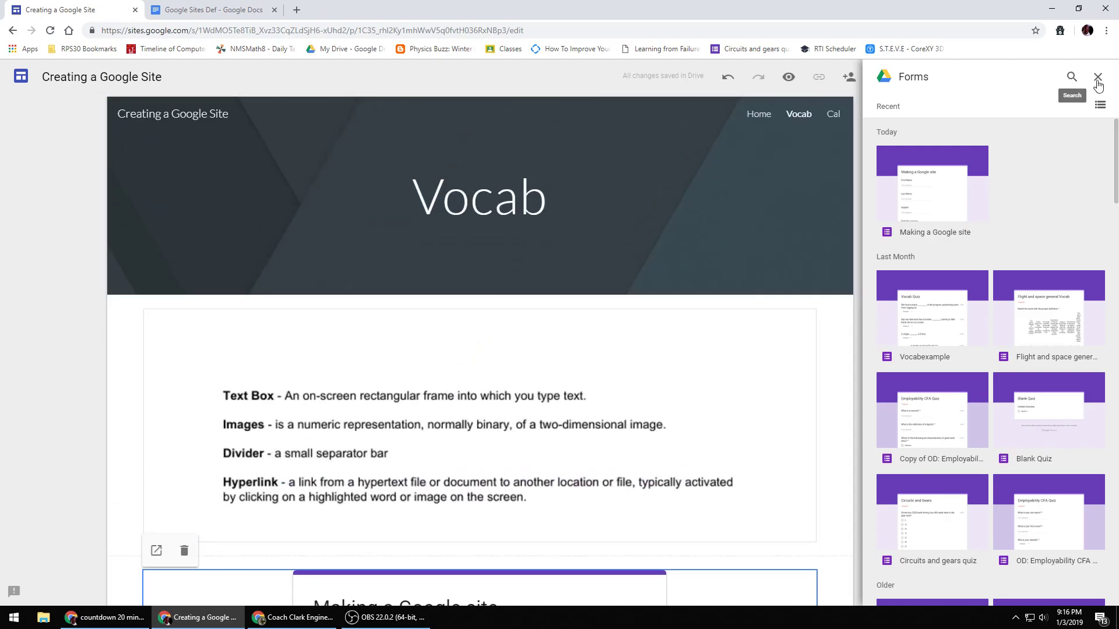
pyautogui.click(1097, 81)
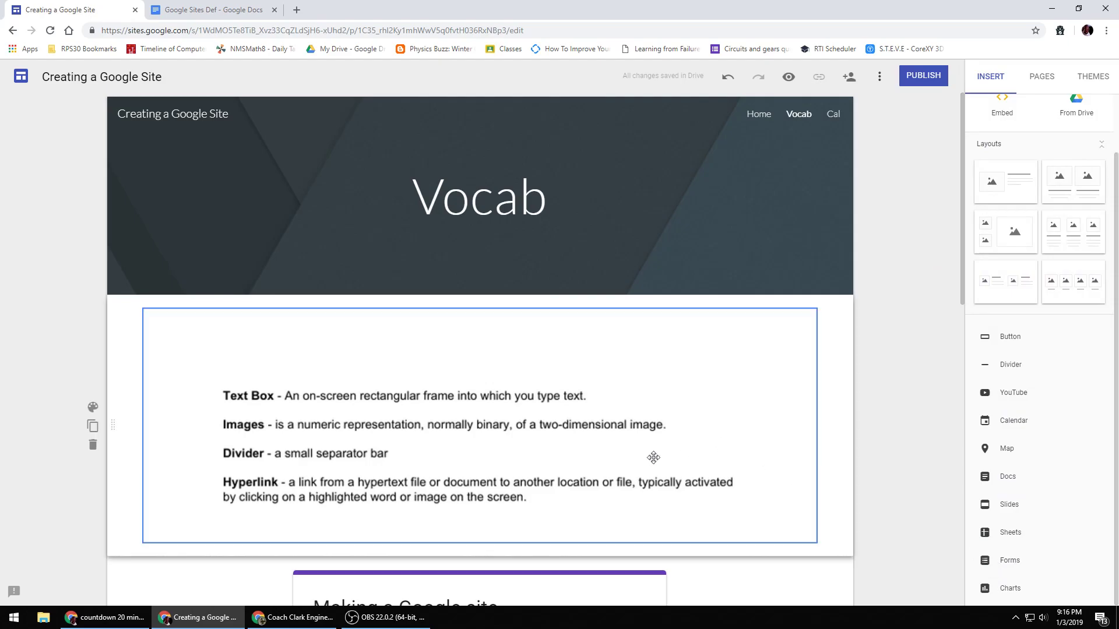
# - Open the Home page and apply the Level theme after trying the Aristotle and Vision themes
pyautogui.click(1041, 78)
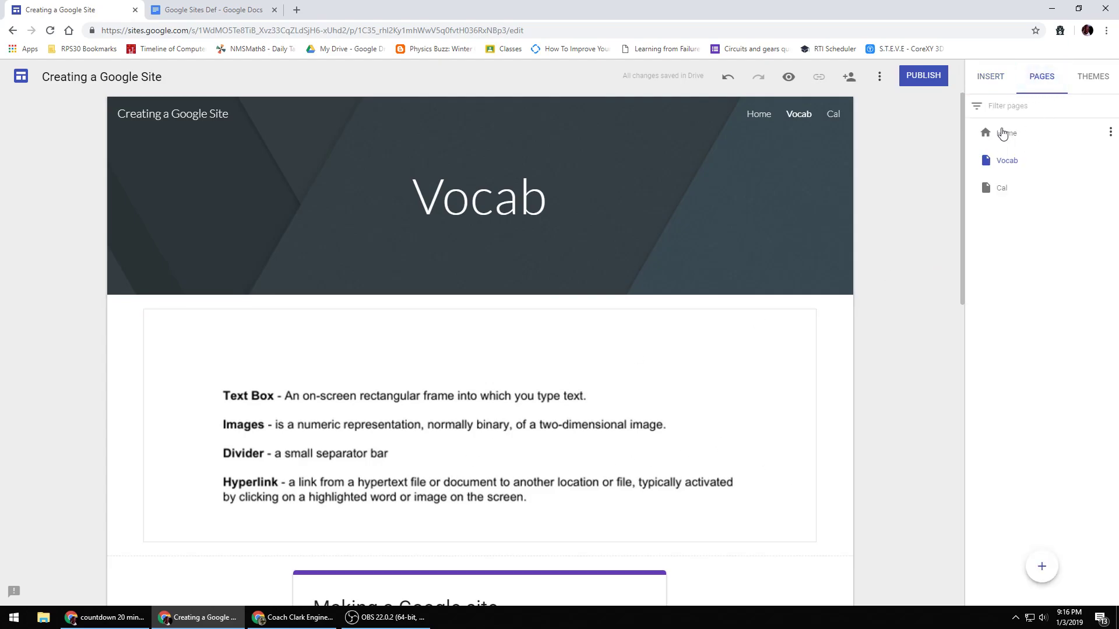
pyautogui.click(1002, 134)
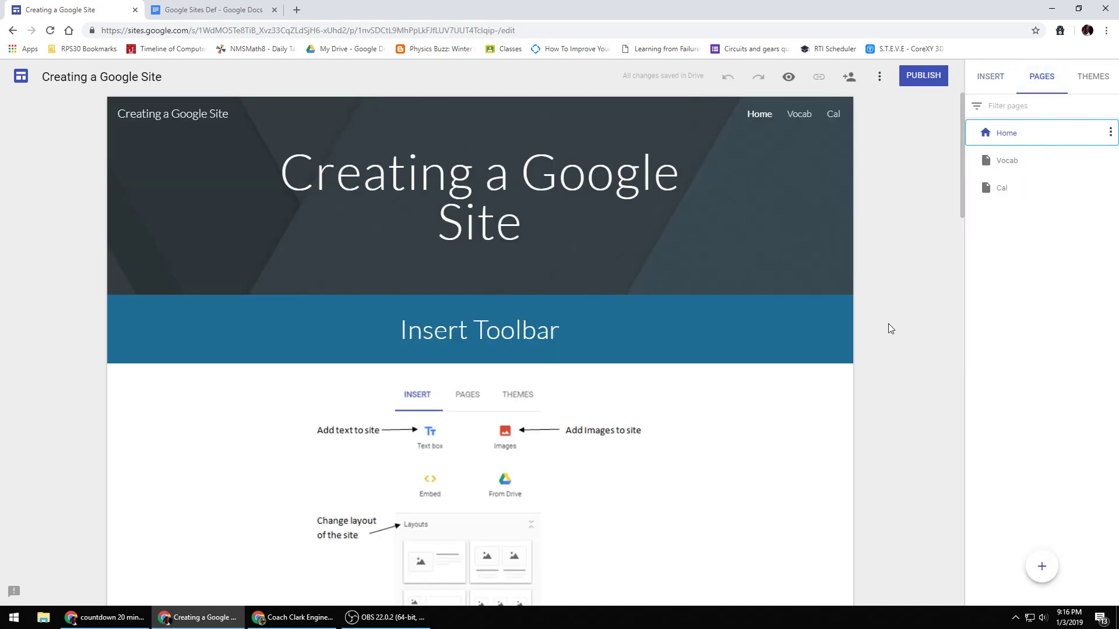
pyautogui.click(997, 79)
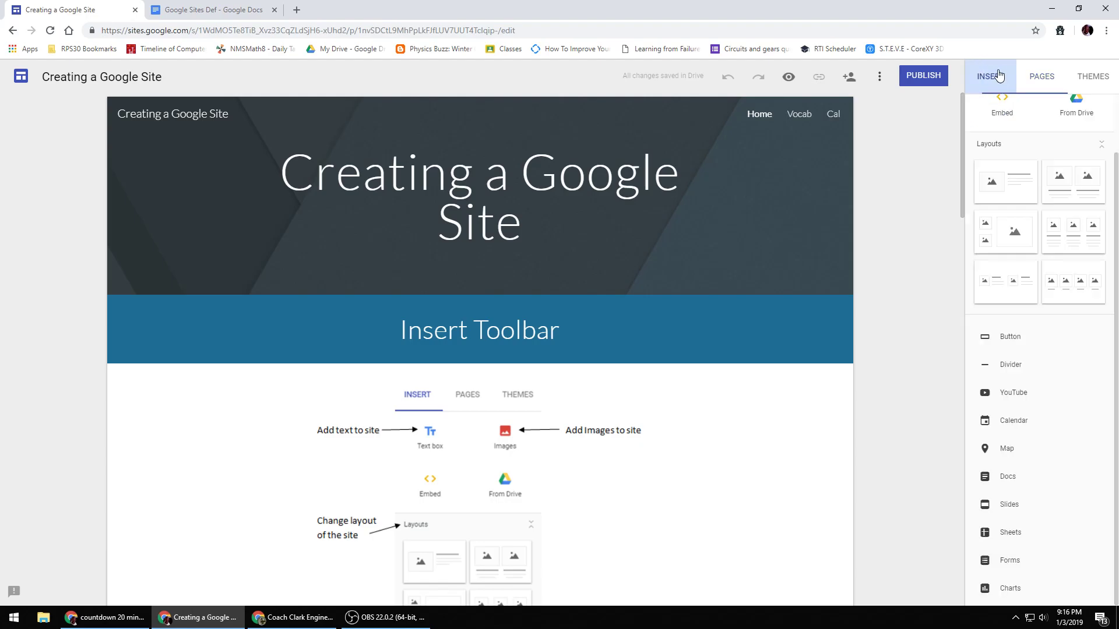
pyautogui.click(1075, 79)
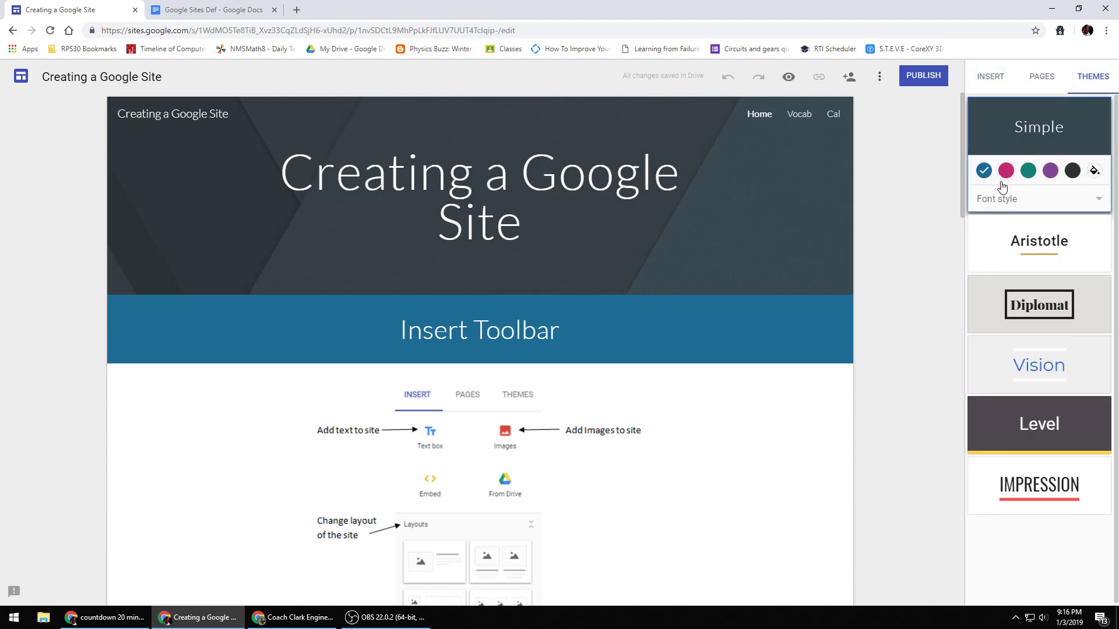
pyautogui.click(1034, 241)
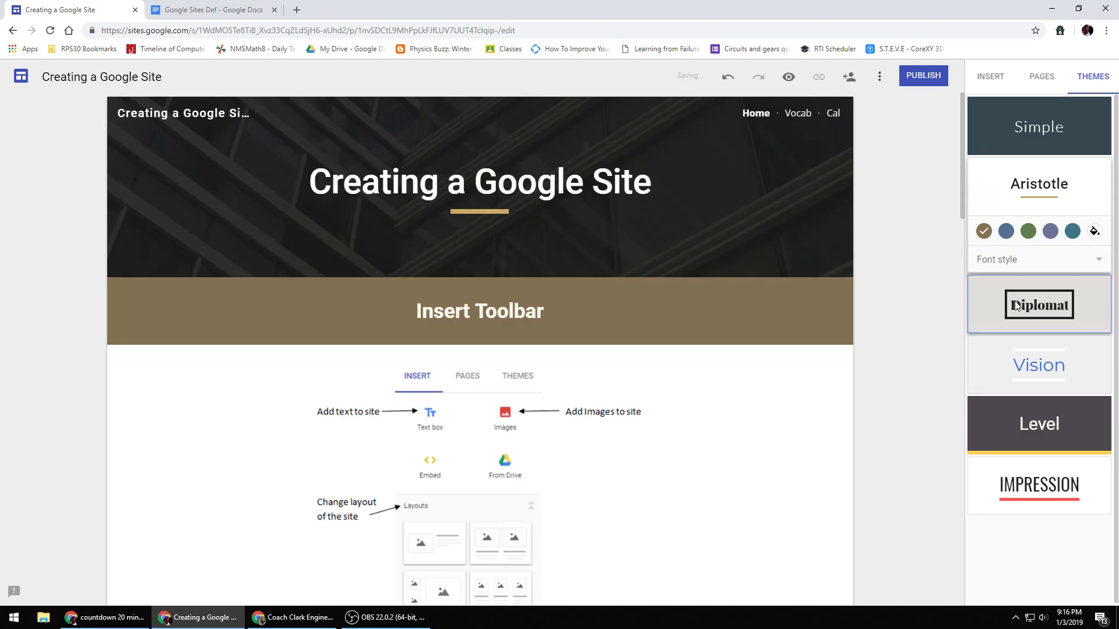
pyautogui.click(1014, 362)
pyautogui.click(1014, 362)
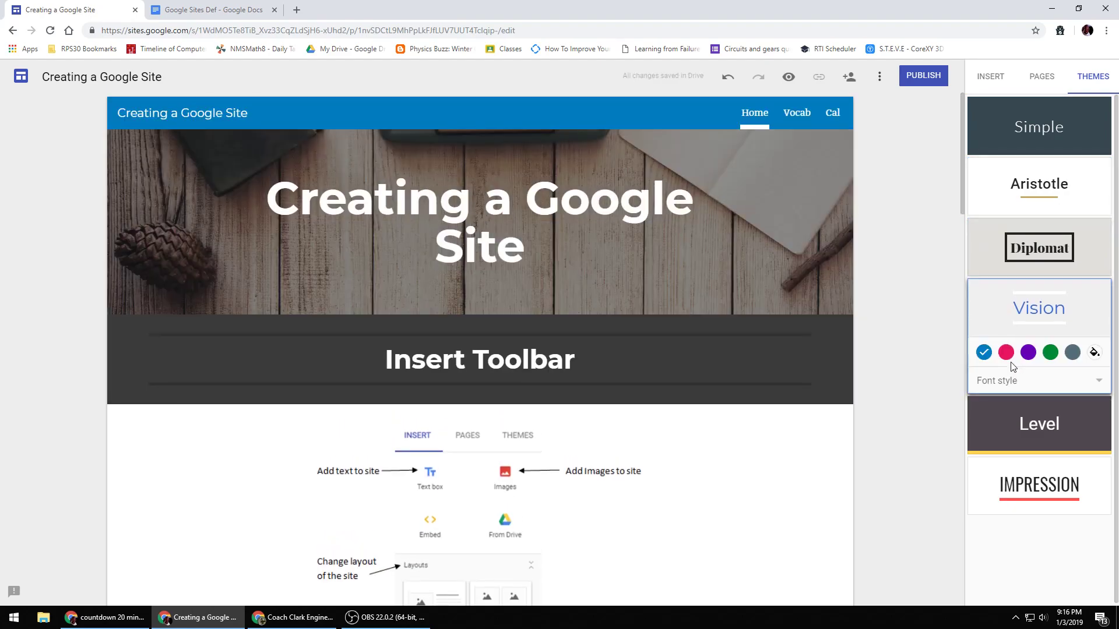
pyautogui.click(1007, 432)
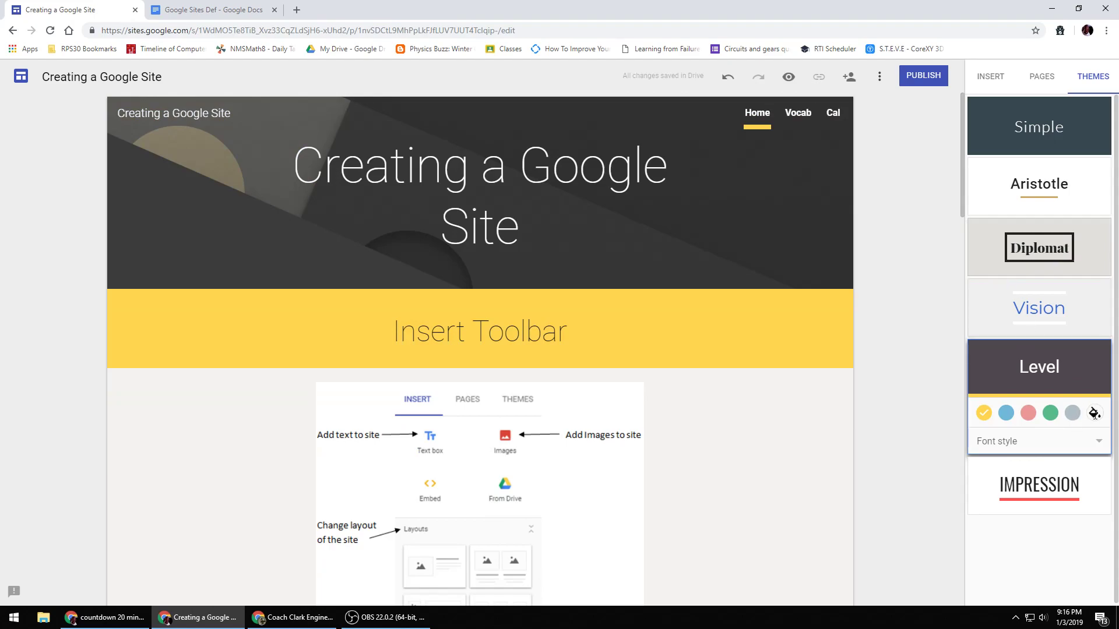
# - Set a custom purple theme colour of #631edd for the Level theme
pyautogui.click(1094, 413)
pyautogui.click(1070, 484)
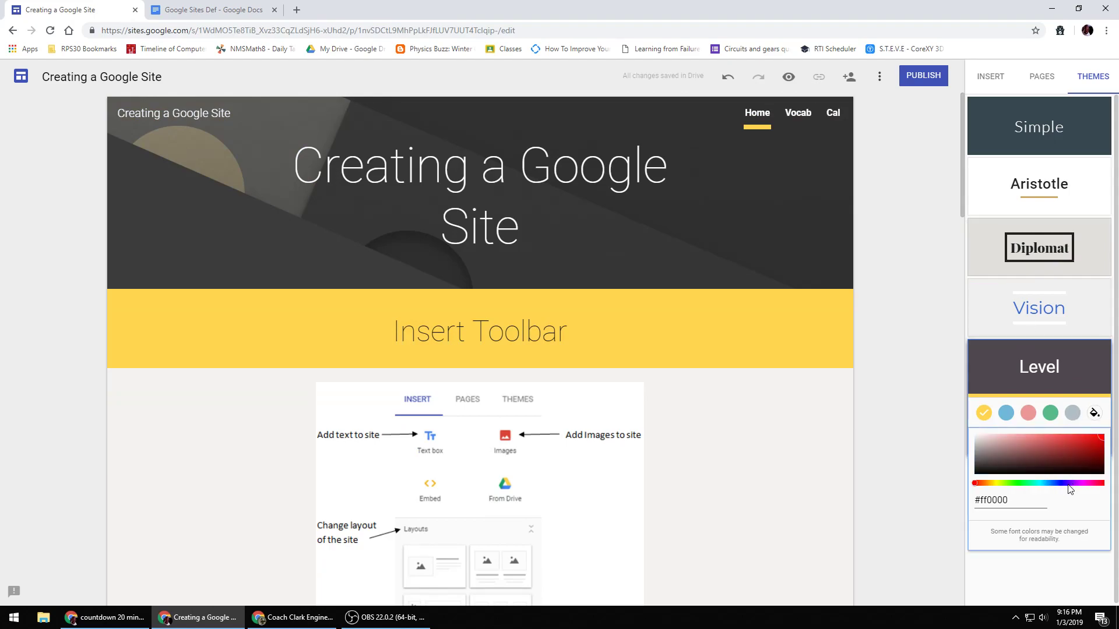
pyautogui.moveTo(1087, 437); pyautogui.dragTo(1085, 437)
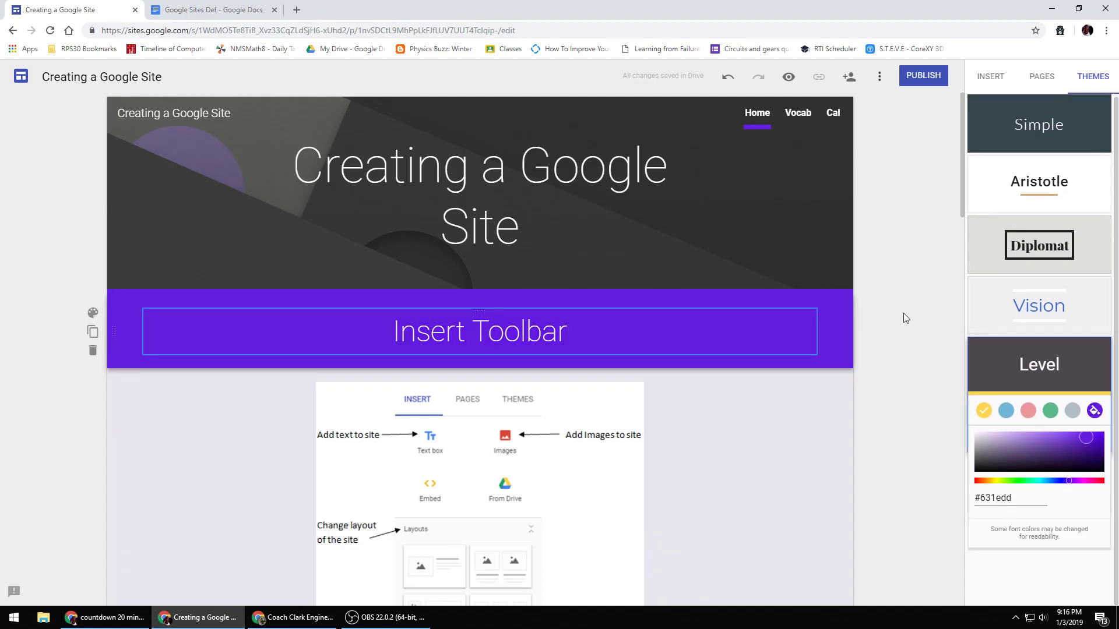
pyautogui.click(901, 279)
# - Scroll through the Home page to review the sections in the new theme colour
pyautogui.scroll(-6, 666, 349)
pyautogui.scroll(-15, 665, 348)
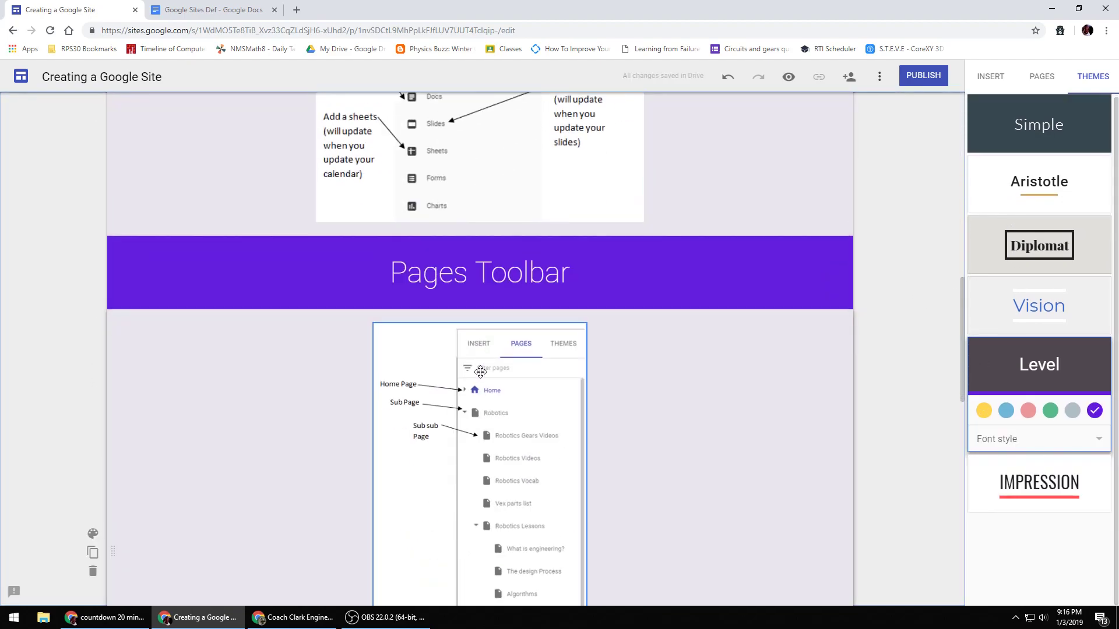
pyautogui.scroll(6, 483, 352)
pyautogui.scroll(20, 483, 352)
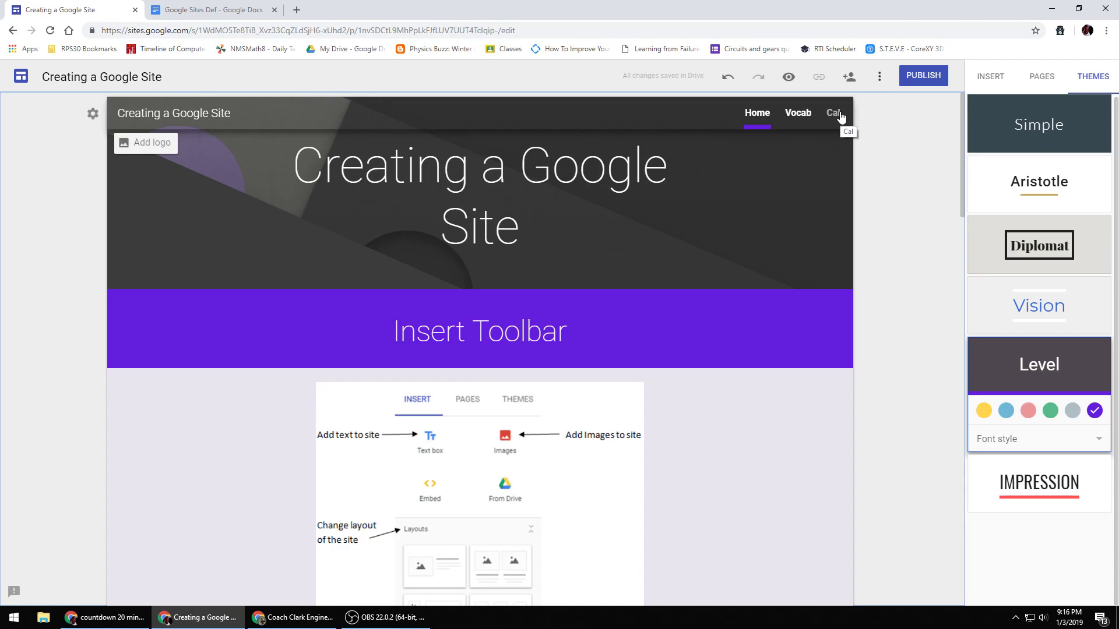
pyautogui.scroll(-15, 489, 336)
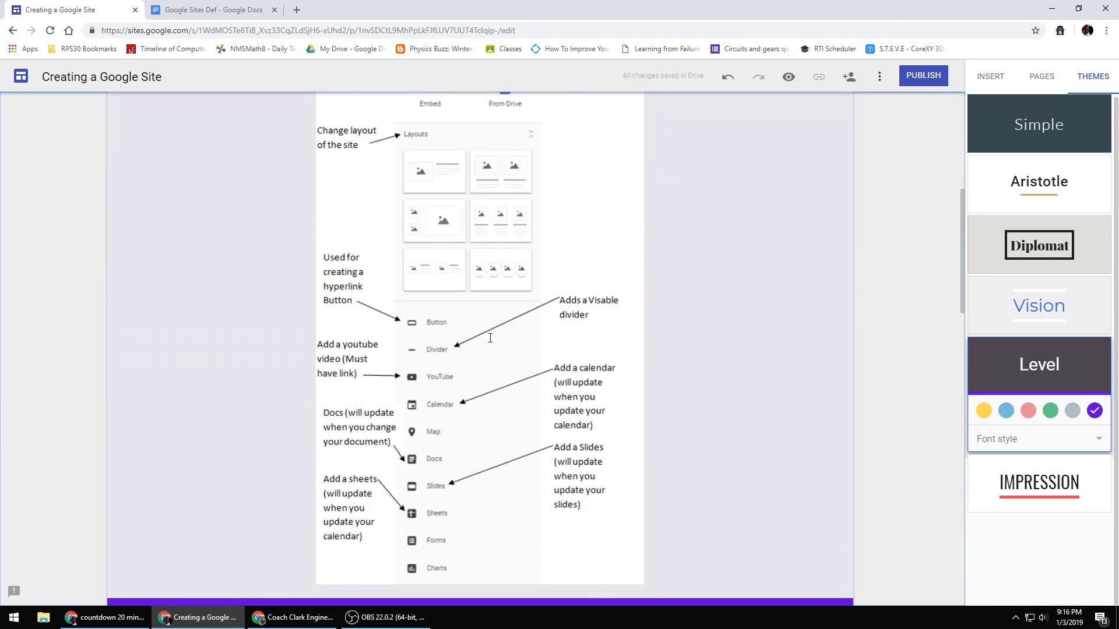
pyautogui.scroll(-6, 488, 337)
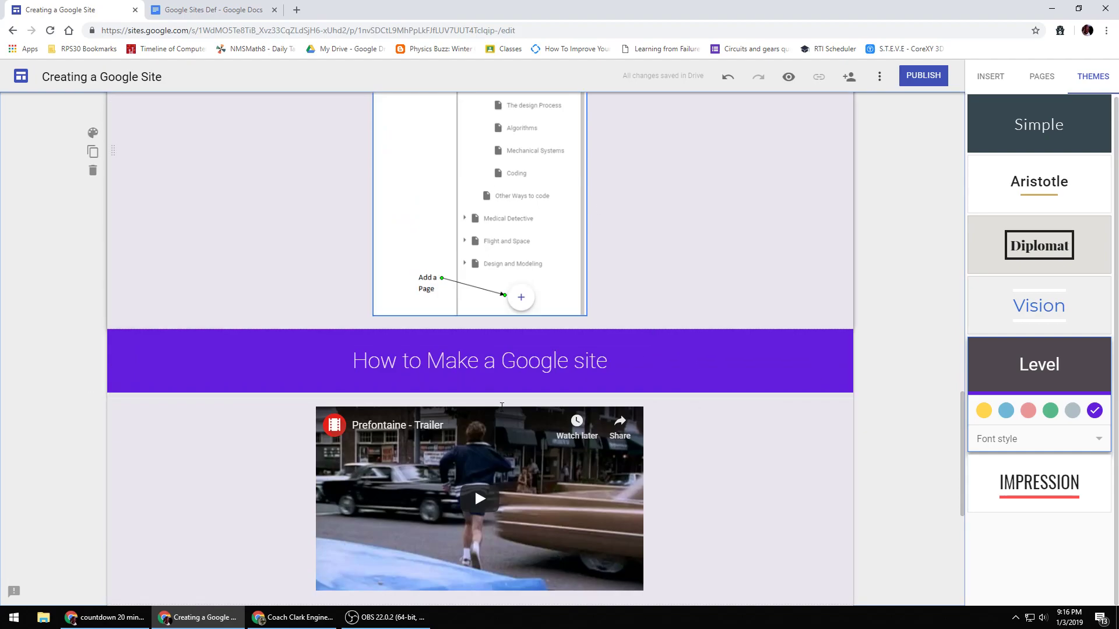
pyautogui.scroll(15, 609, 438)
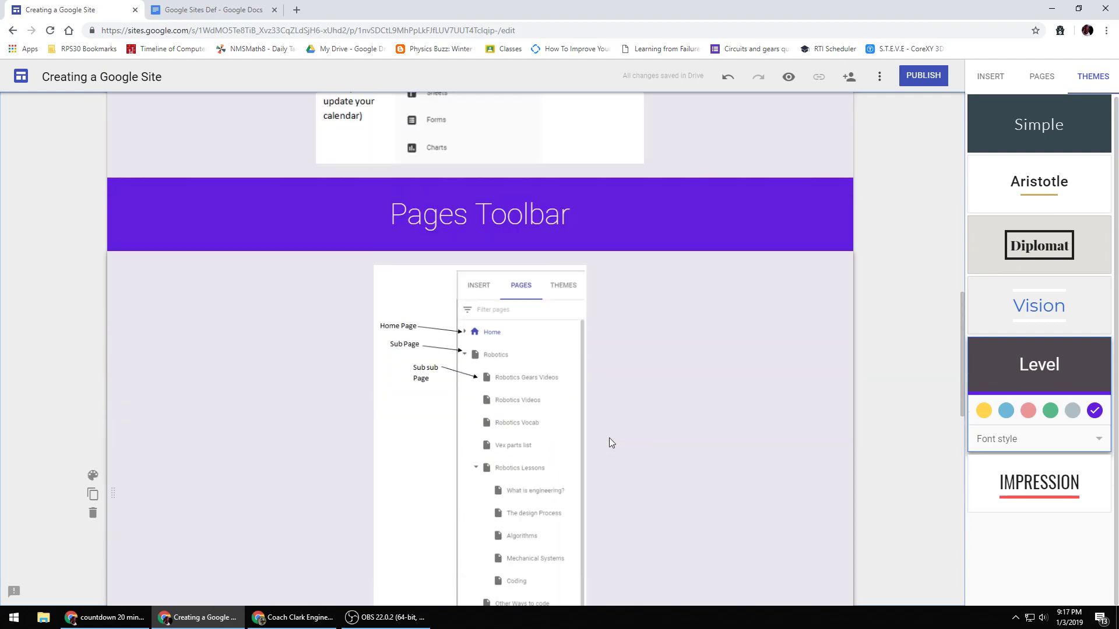
pyautogui.scroll(2, 612, 432)
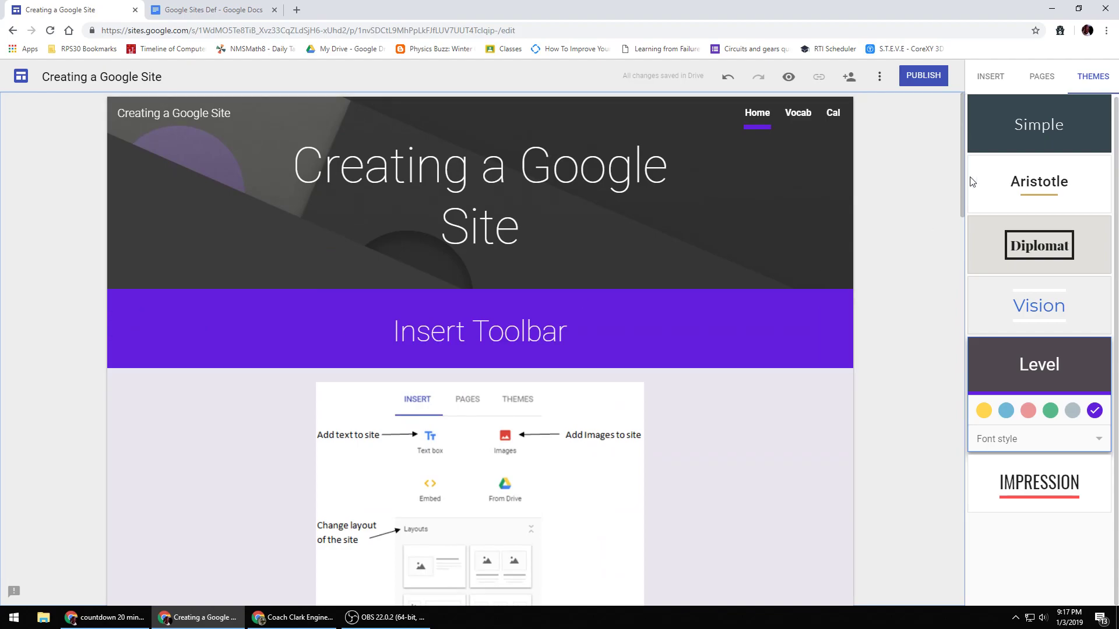
# - Insert a text box and move it just below the page header, above the Insert Toolbar section
pyautogui.click(984, 79)
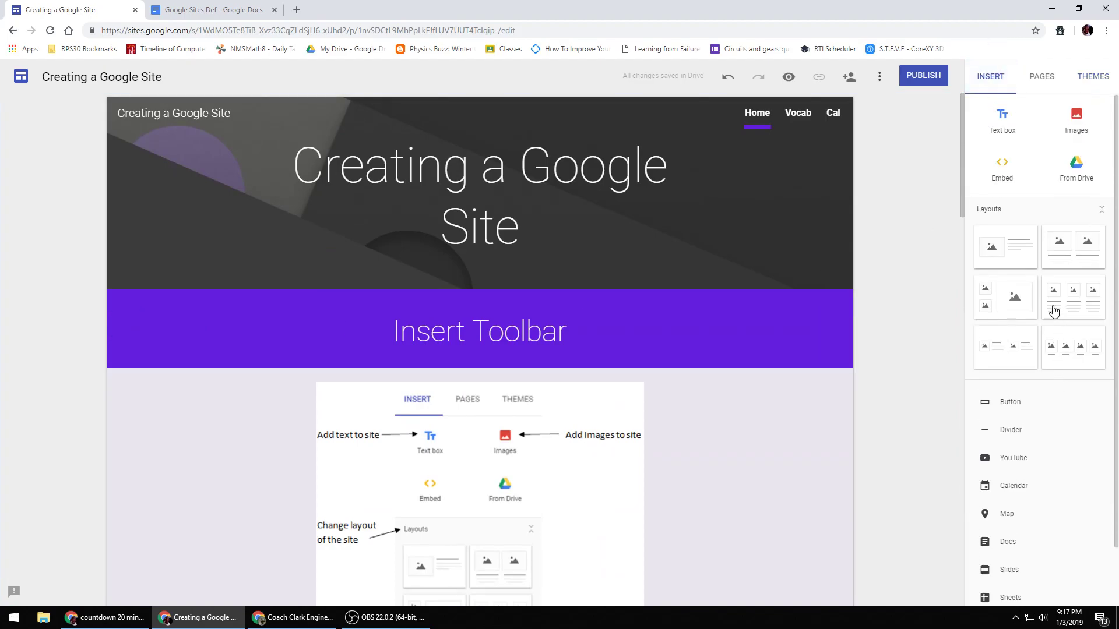
pyautogui.click(1014, 121)
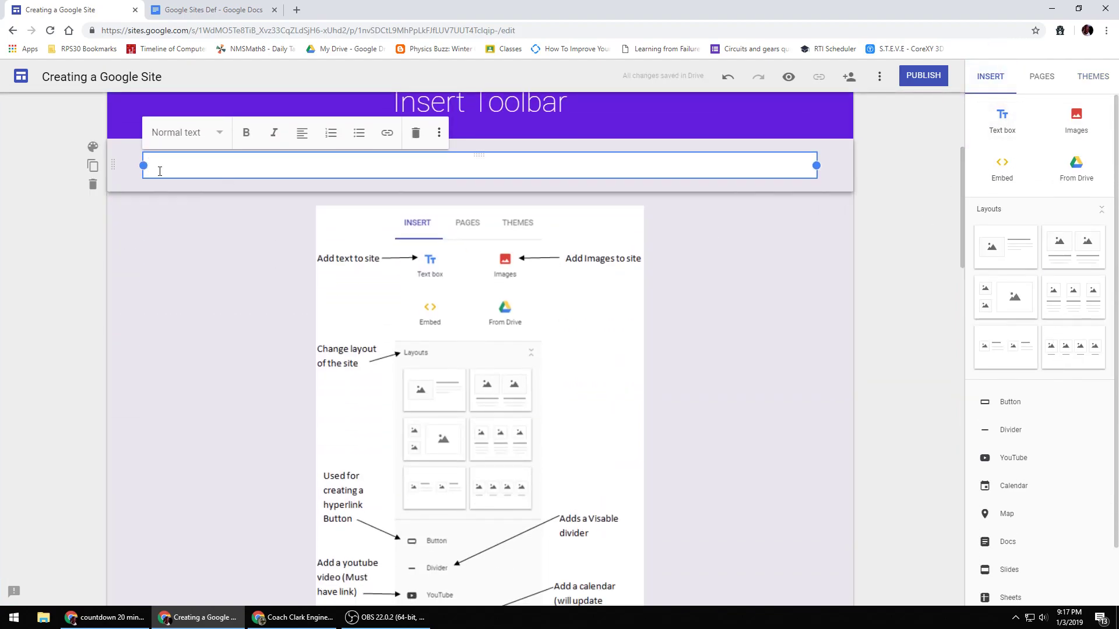
pyautogui.moveTo(111, 168); pyautogui.dragTo(183, 359)
pyautogui.click(204, 319)
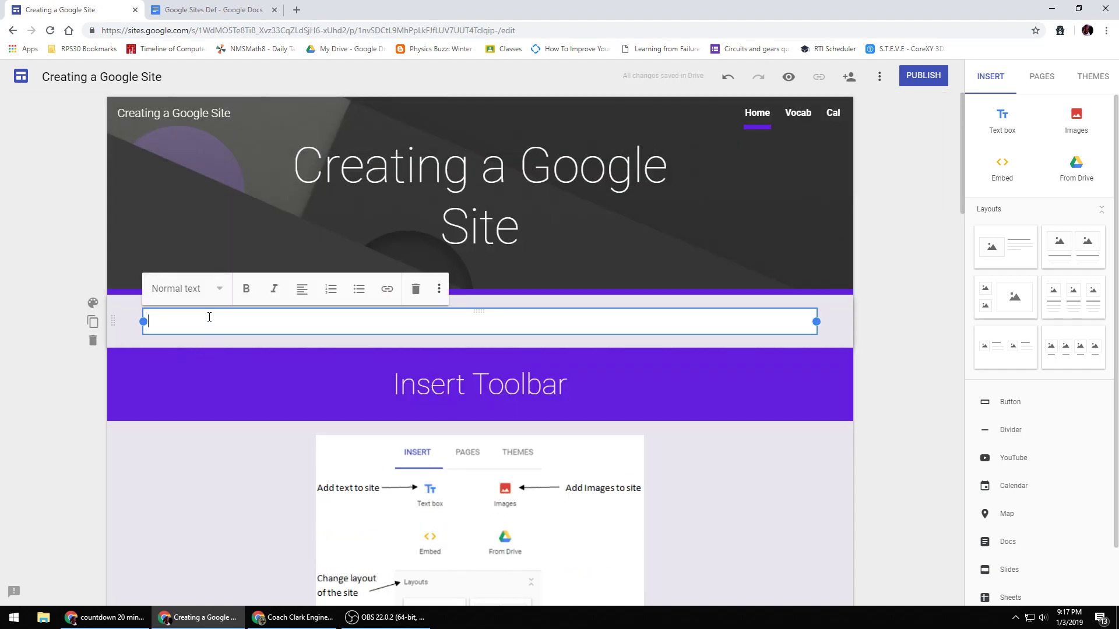
# - Enter Coach Clark's CC Page in the new text box, adding the apostrophe to Clark's
pyautogui.write('Coach')
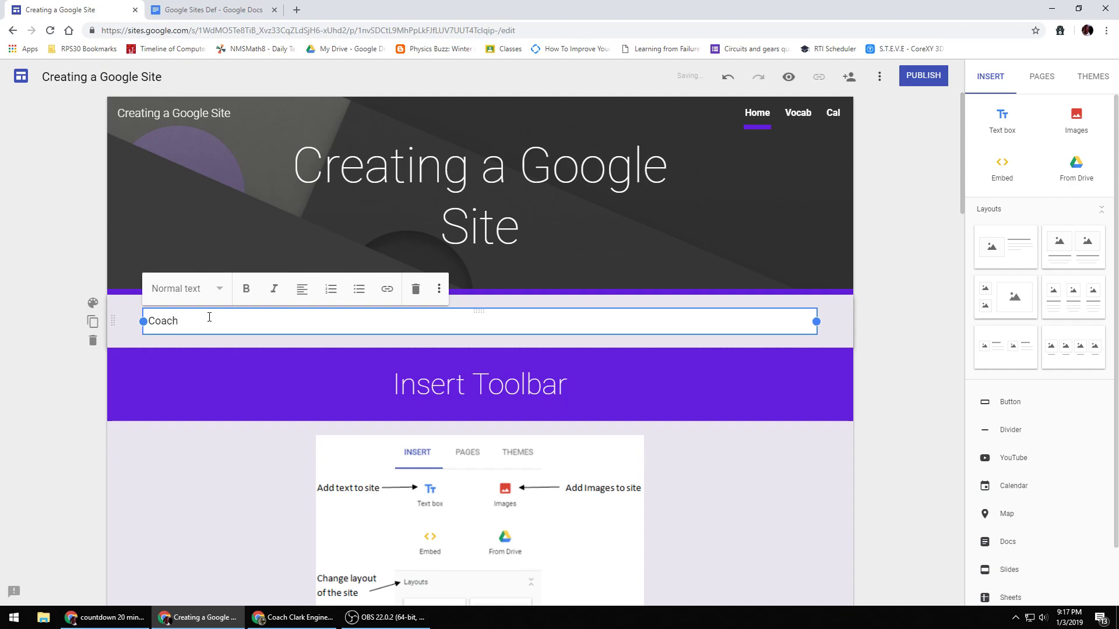
pyautogui.write(' Clarks CC Page')
pyautogui.click(281, 339)
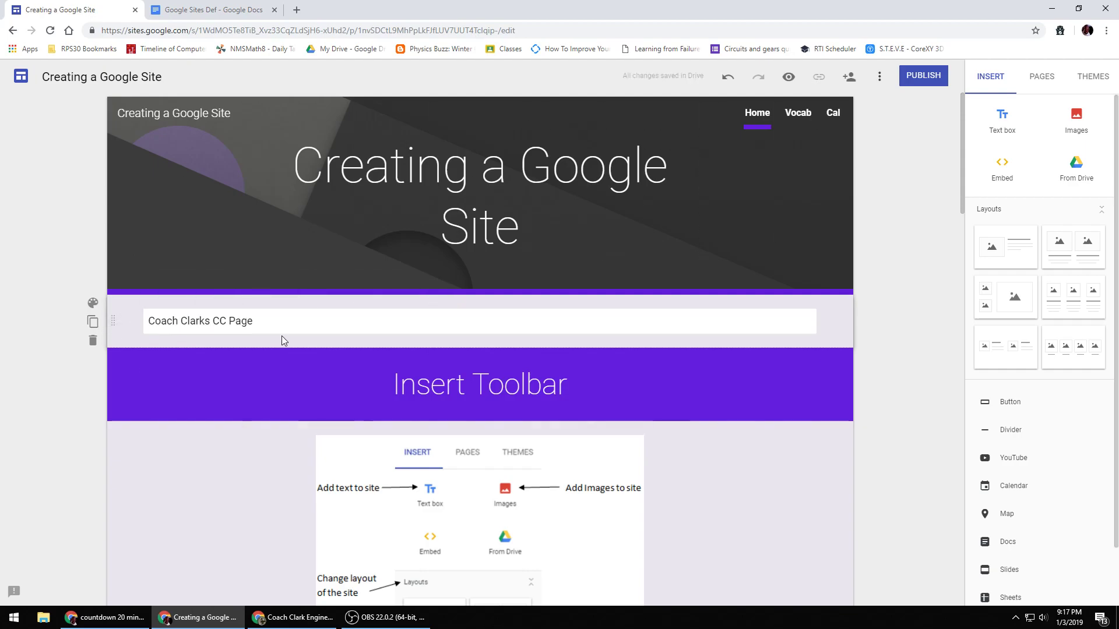
pyautogui.click(205, 320)
pyautogui.write("'")
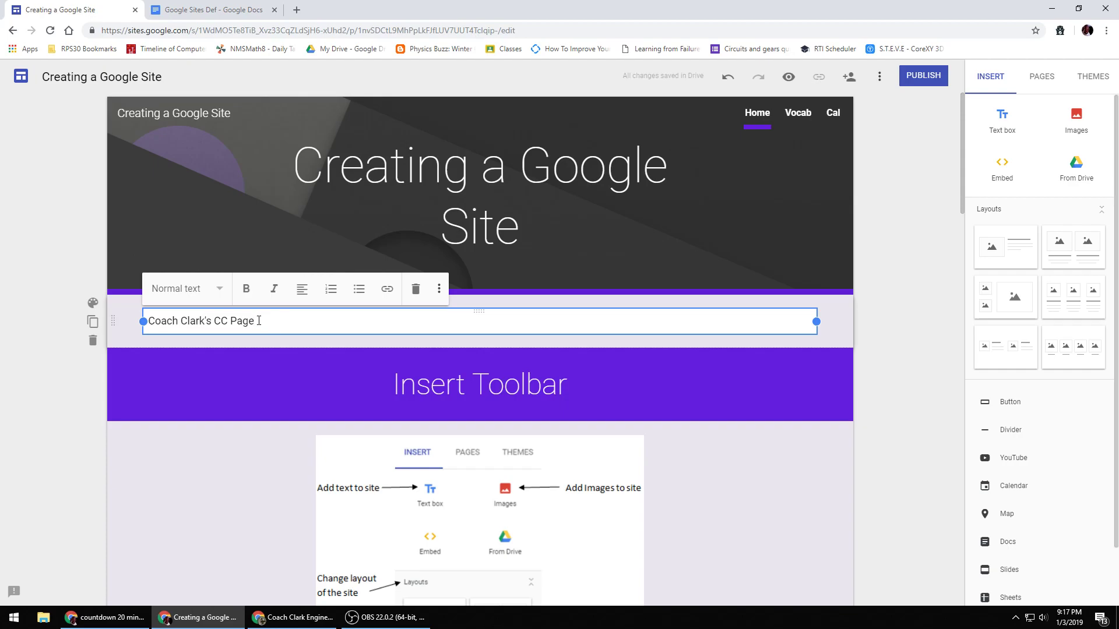
pyautogui.moveTo(258, 320); pyautogui.dragTo(150, 327)
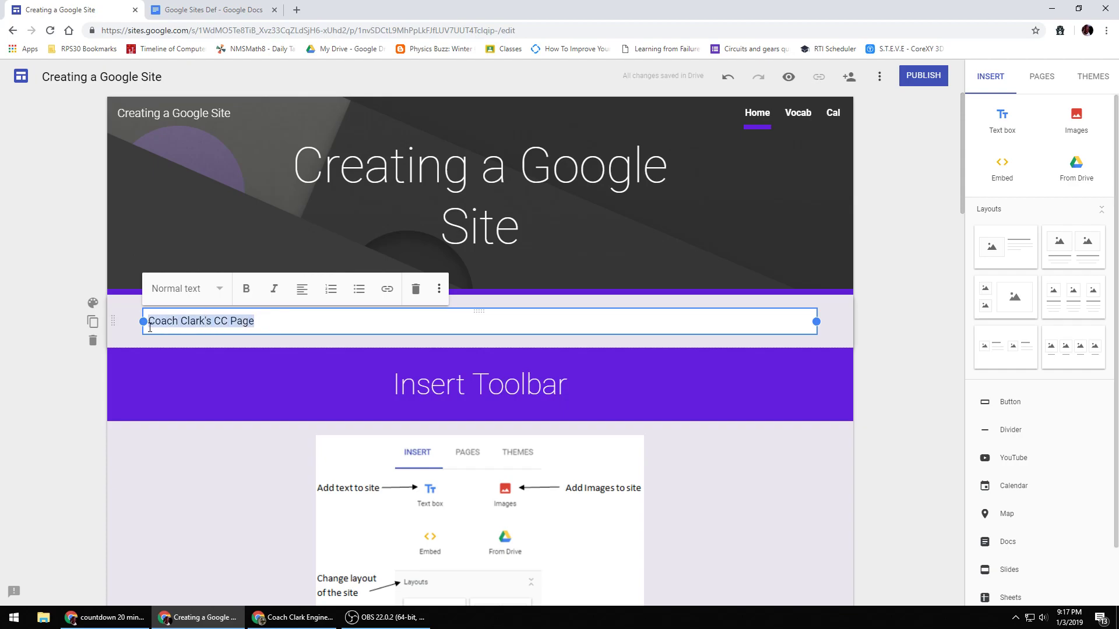
pyautogui.click(388, 289)
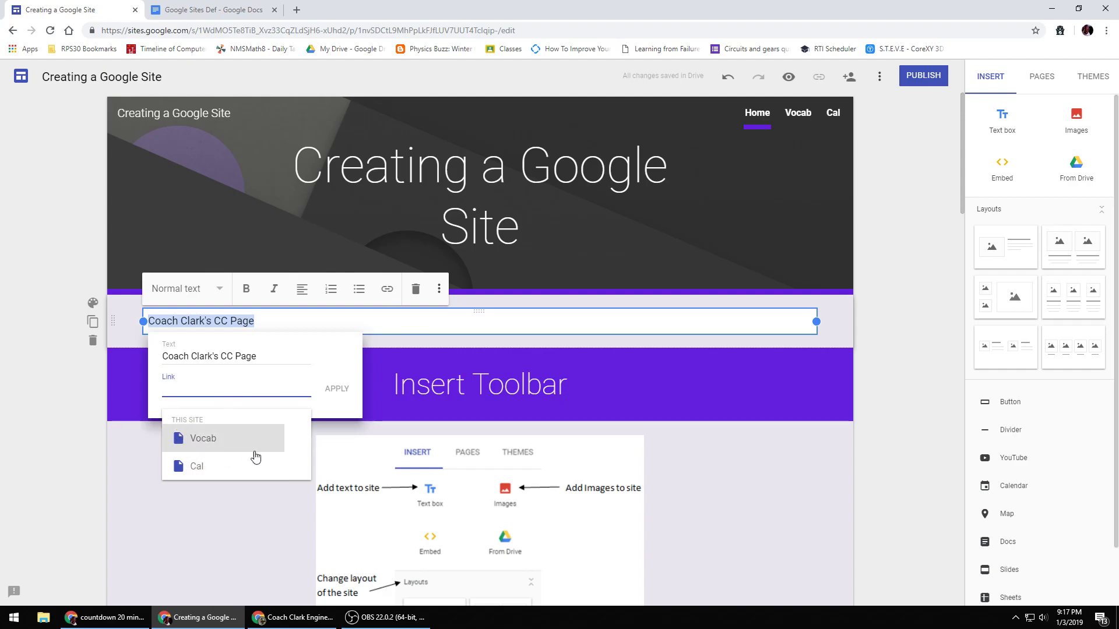
pyautogui.click(336, 618)
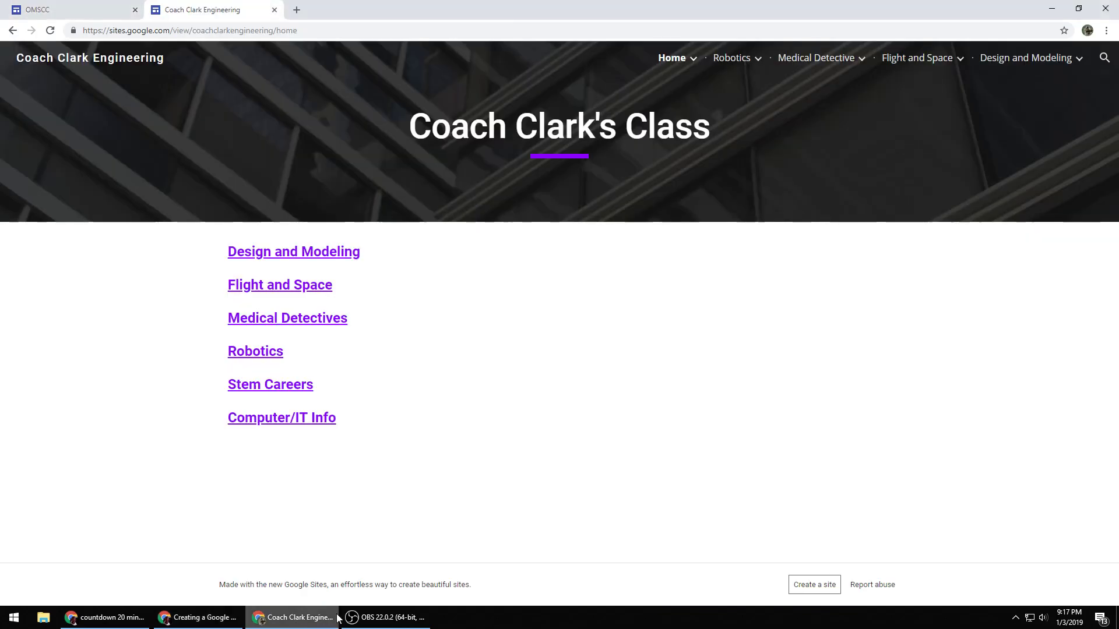
pyautogui.click(43, 11)
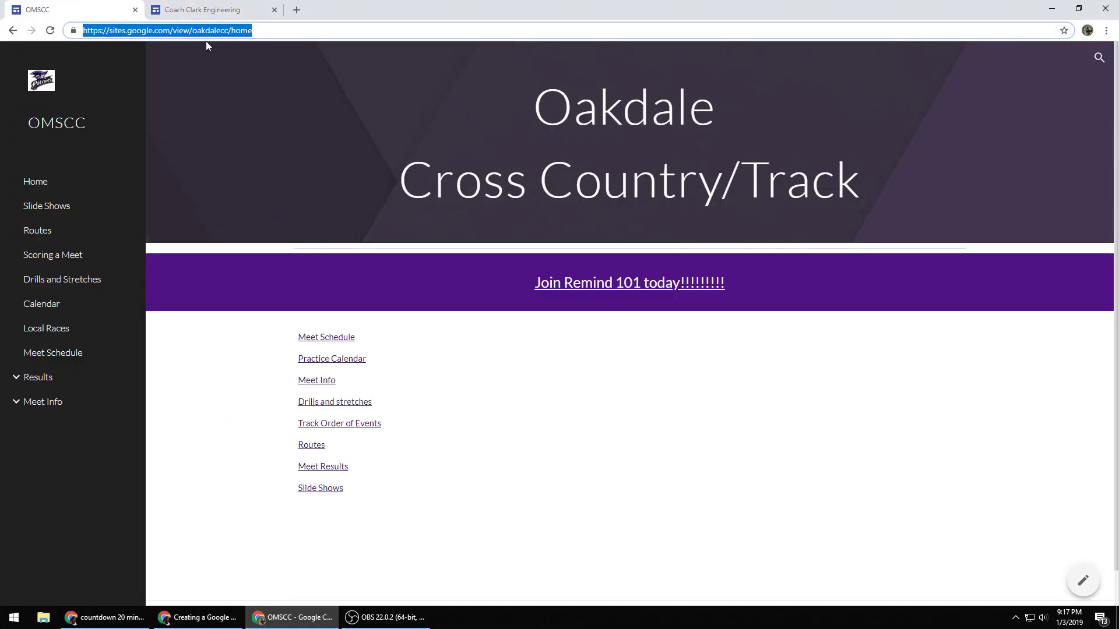
pyautogui.rightClick(173, 32)
pyautogui.click(197, 91)
pyautogui.click(198, 617)
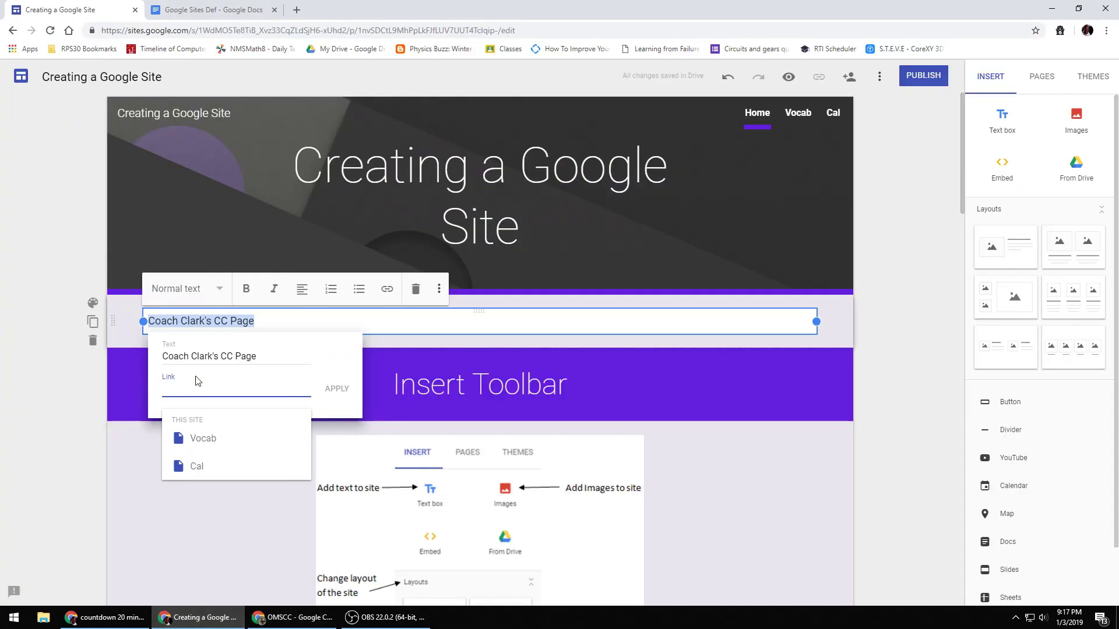
pyautogui.rightClick(185, 393)
pyautogui.click(232, 486)
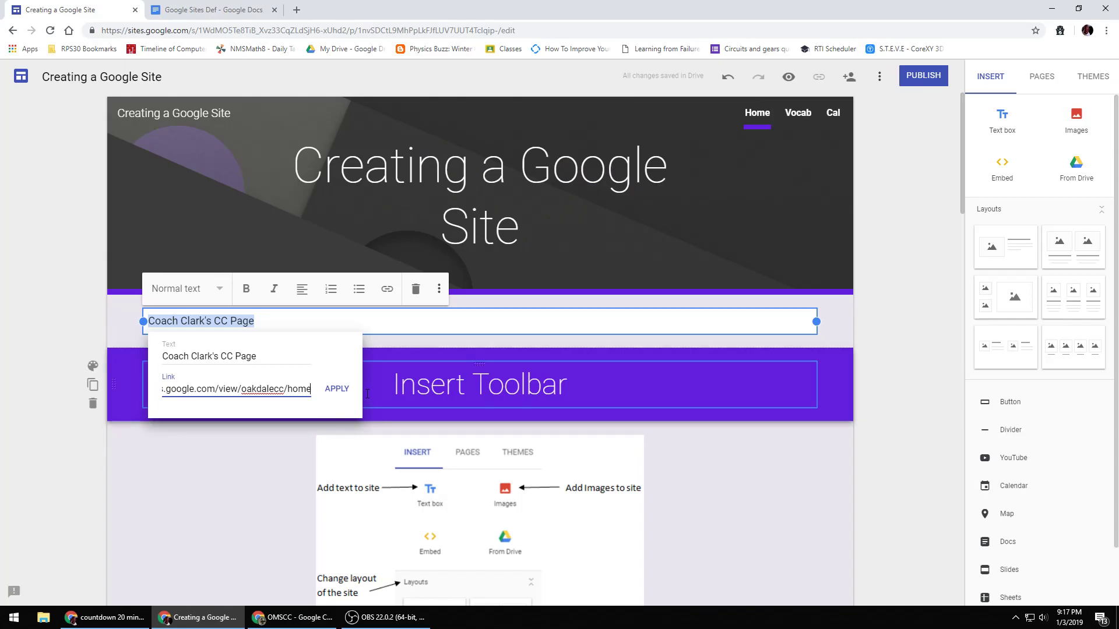
pyautogui.click(344, 389)
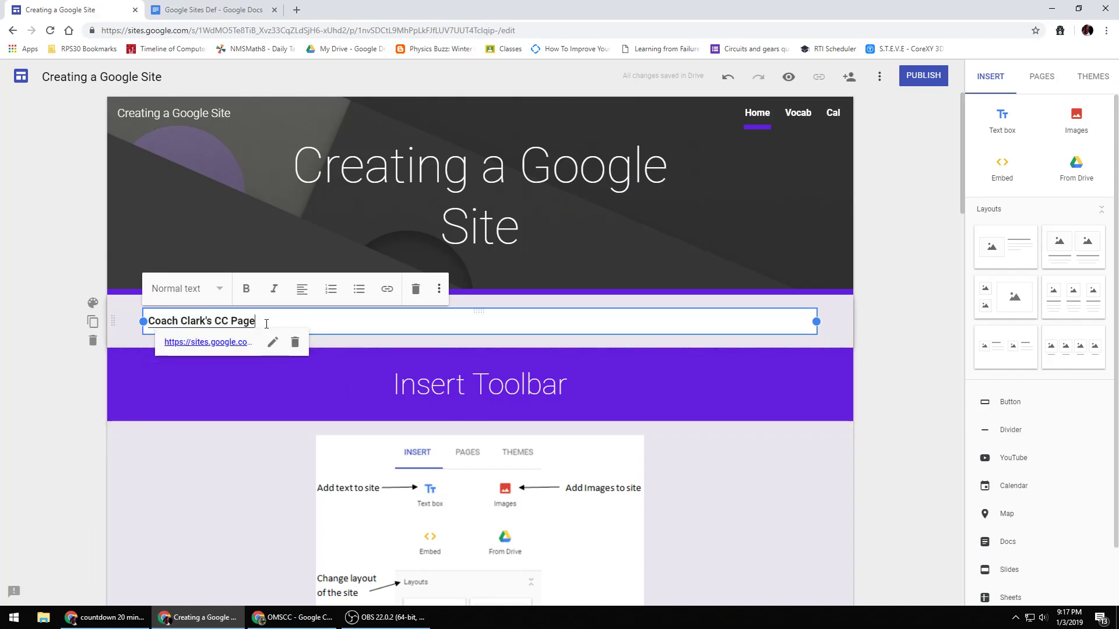
# - Add a second line reading Coach Clark's PLTW Page in the text box
pyautogui.press('Return')
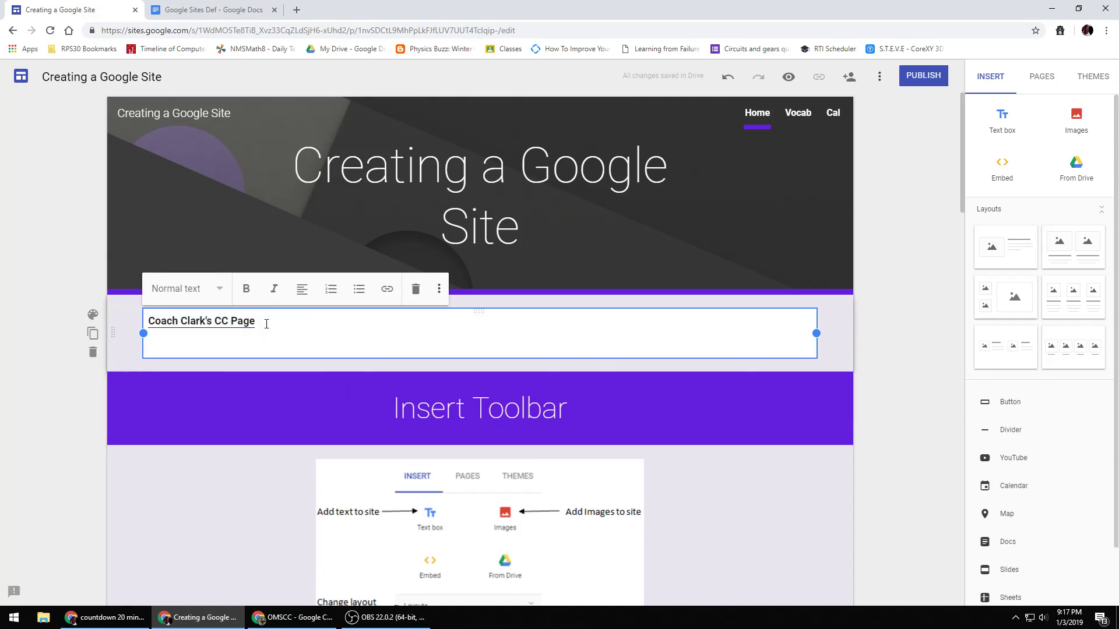
pyautogui.write("Coach Clark's PLTW Page")
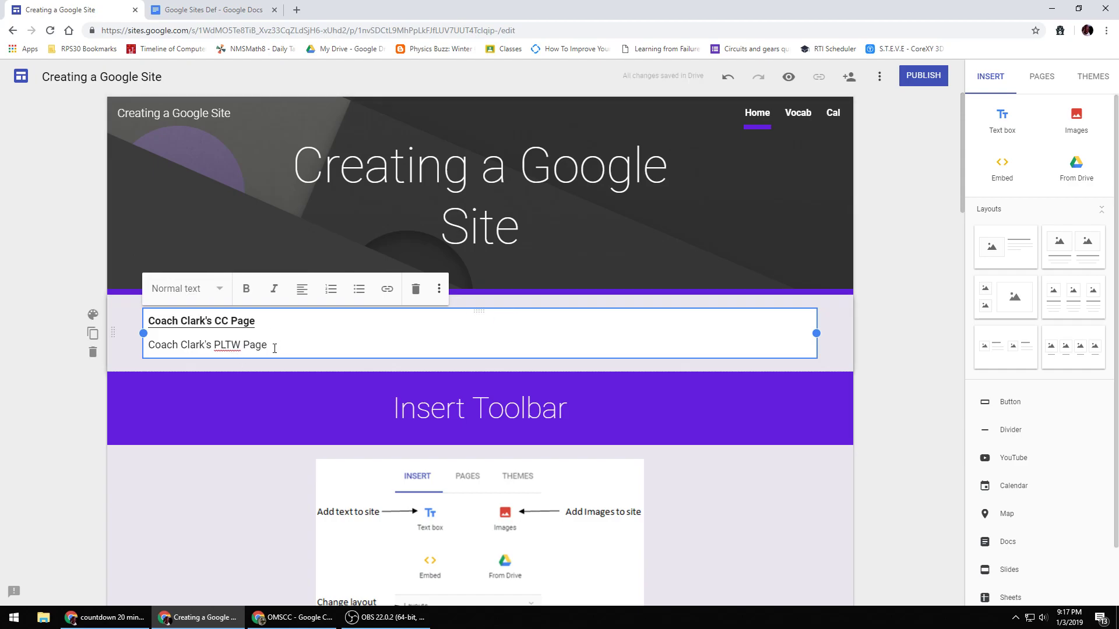
pyautogui.moveTo(274, 348); pyautogui.dragTo(162, 343)
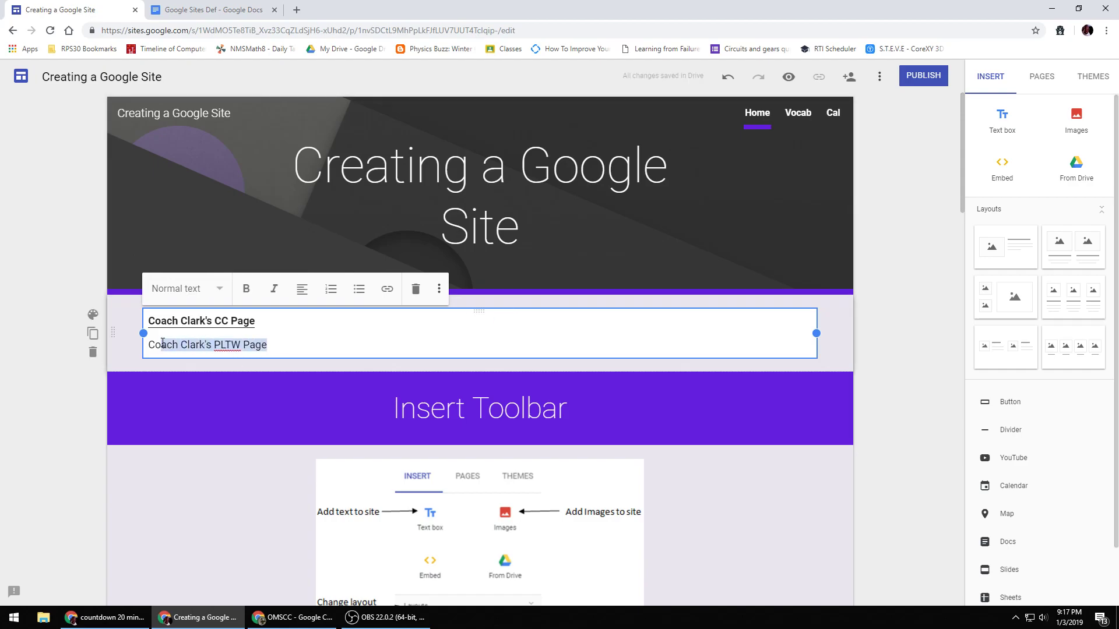
pyautogui.click(387, 289)
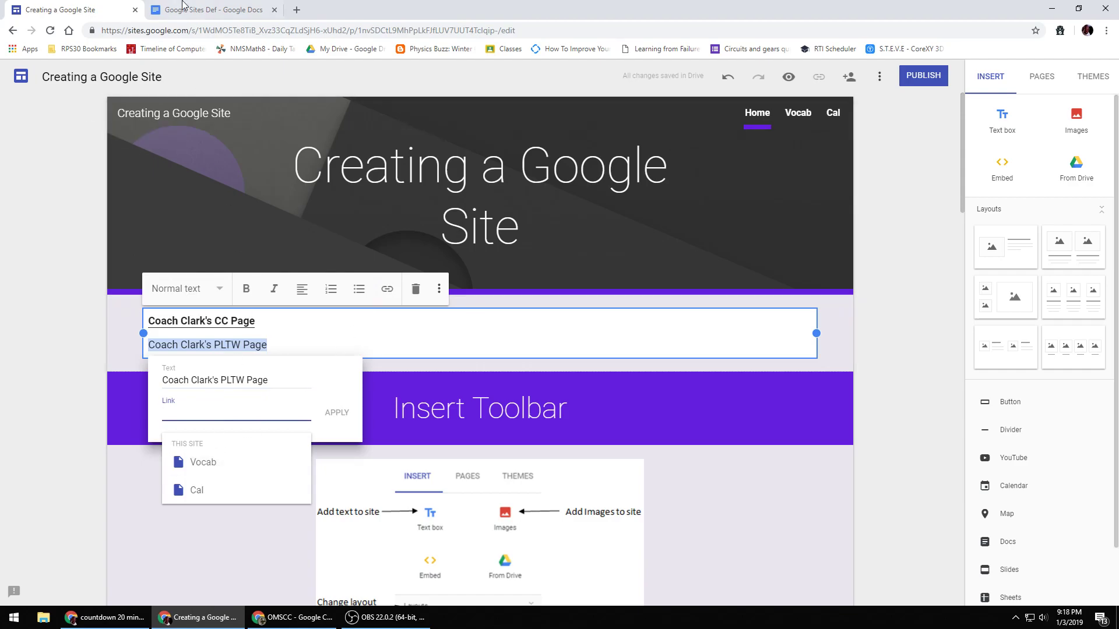
pyautogui.click(293, 618)
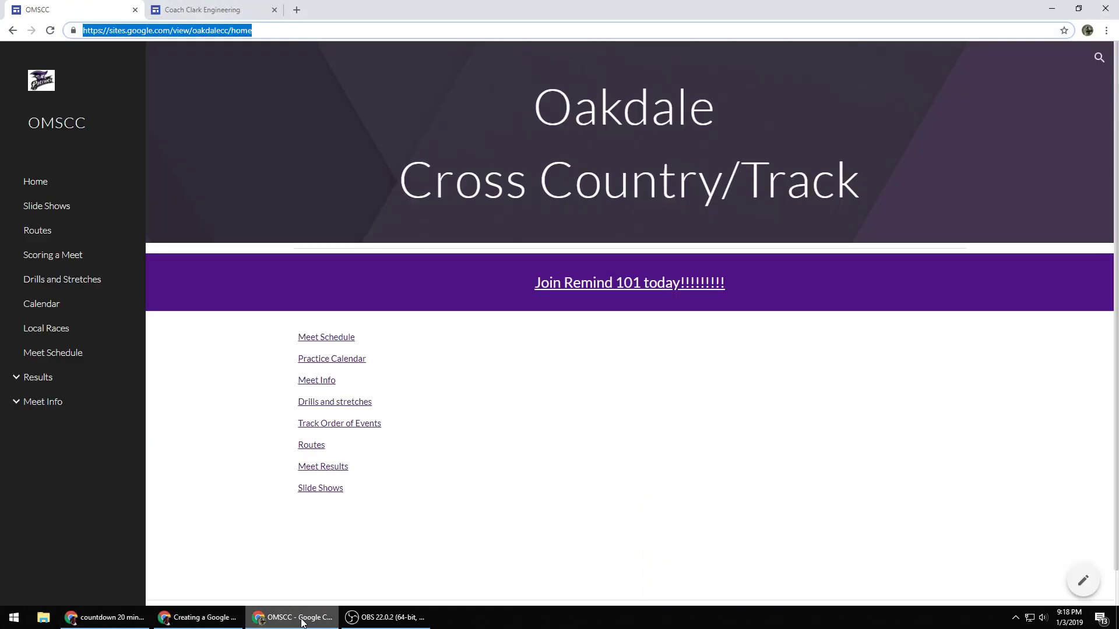
pyautogui.click(210, 10)
pyautogui.click(215, 31)
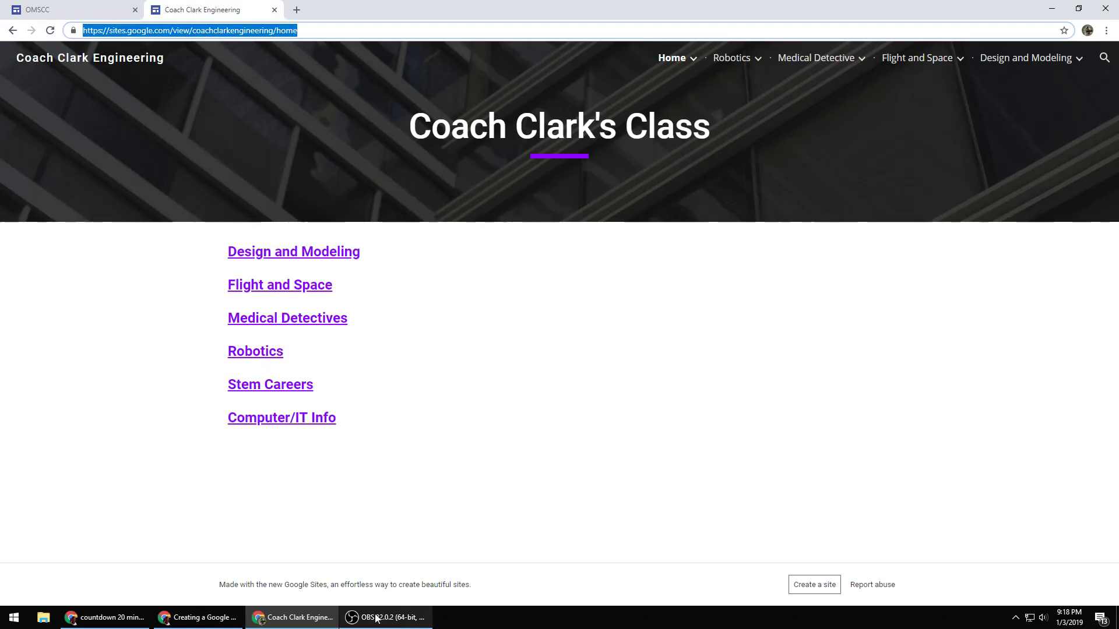
pyautogui.click(225, 619)
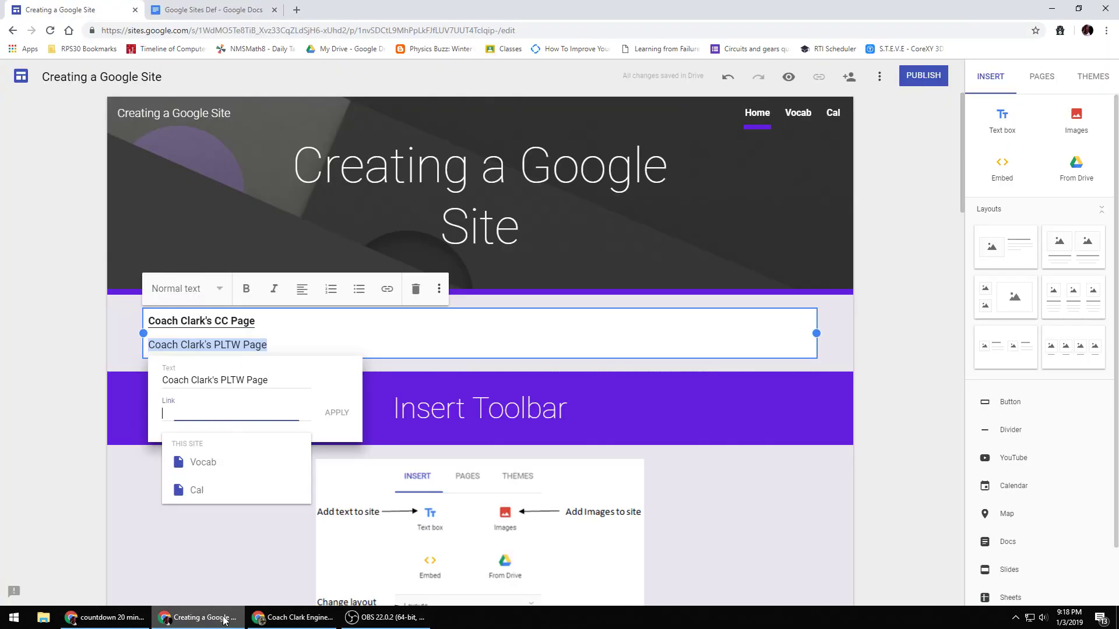
pyautogui.rightClick(201, 410)
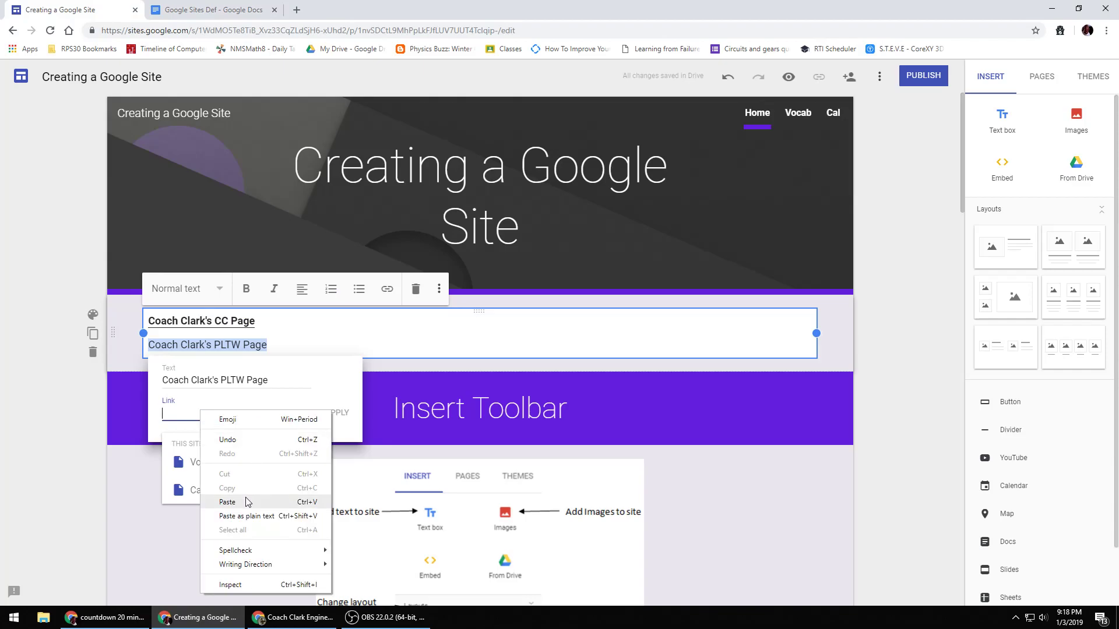
pyautogui.click(247, 501)
pyautogui.click(337, 413)
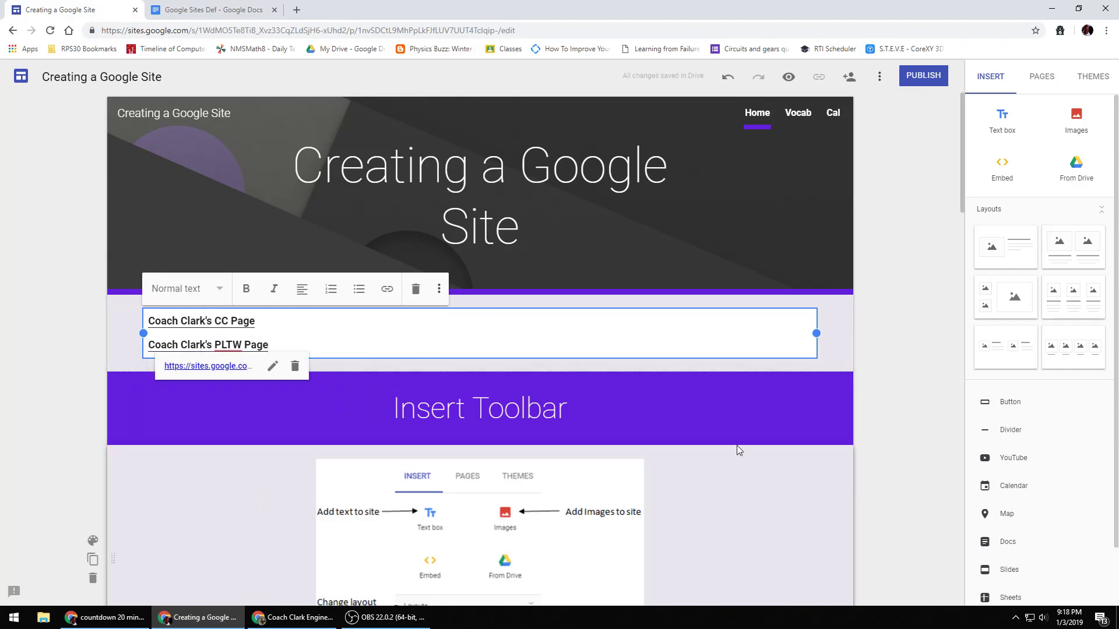
# - Publish the site with the web address creatingasite
pyautogui.click(903, 285)
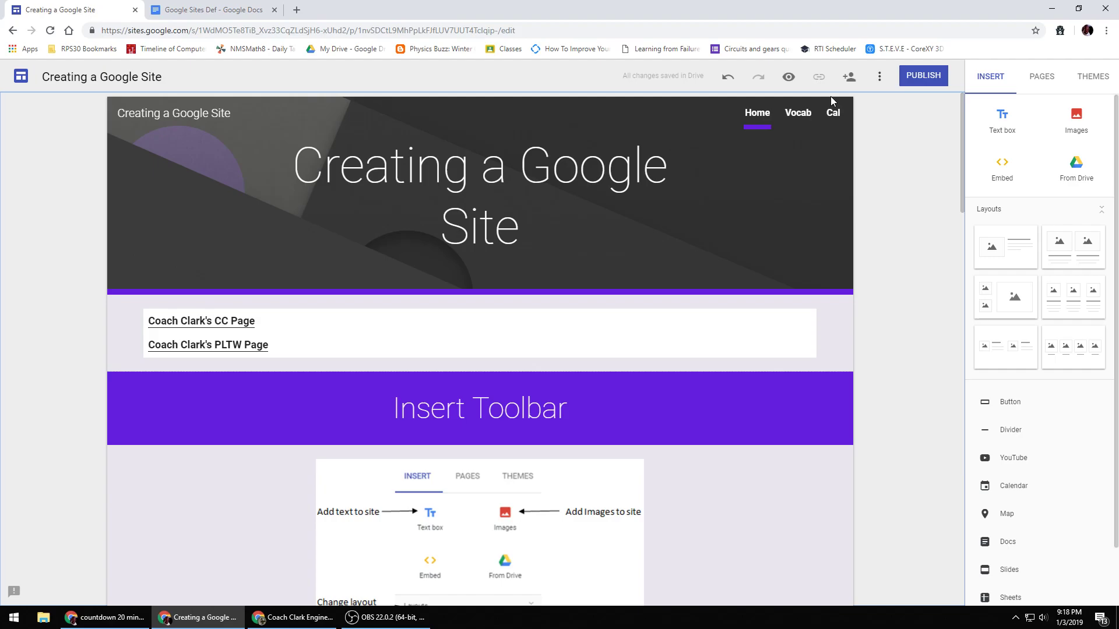
pyautogui.click(928, 79)
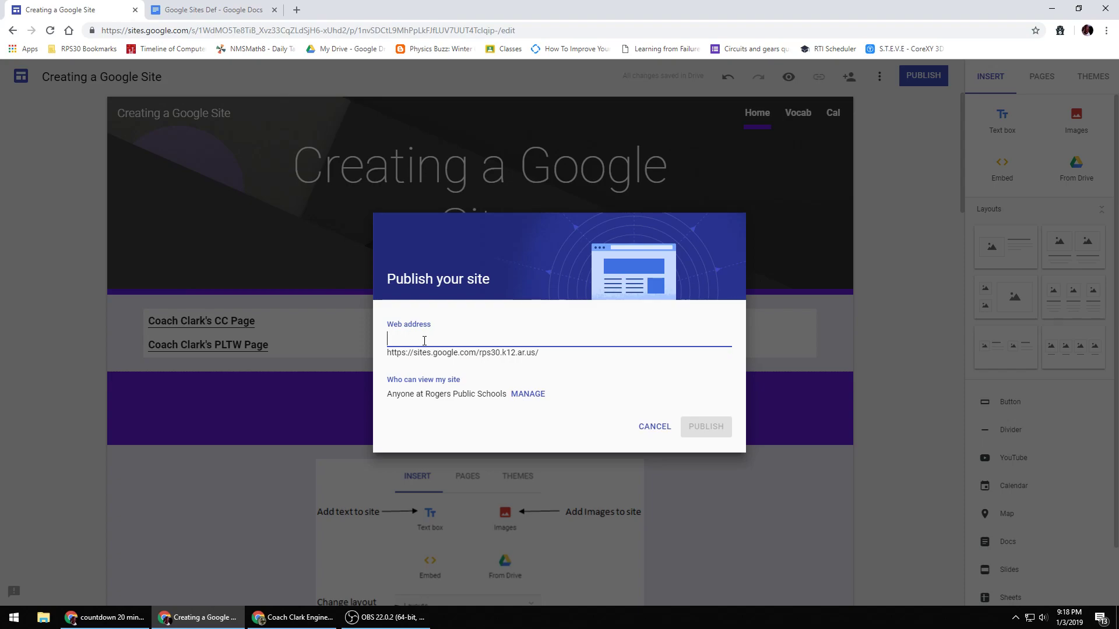
pyautogui.write('creating')
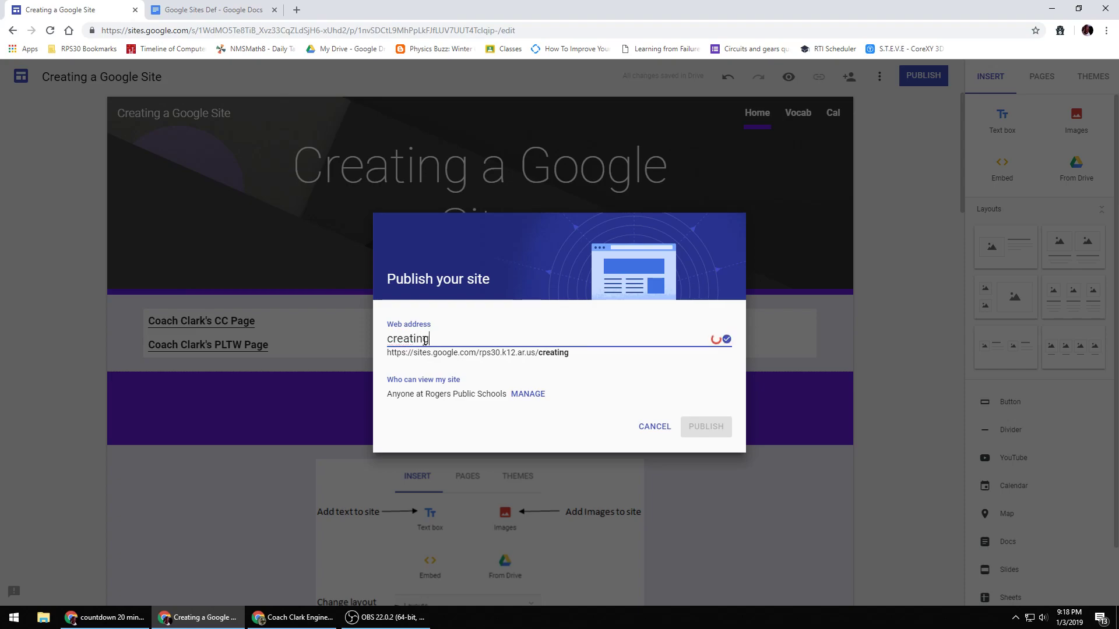
pyautogui.write('a')
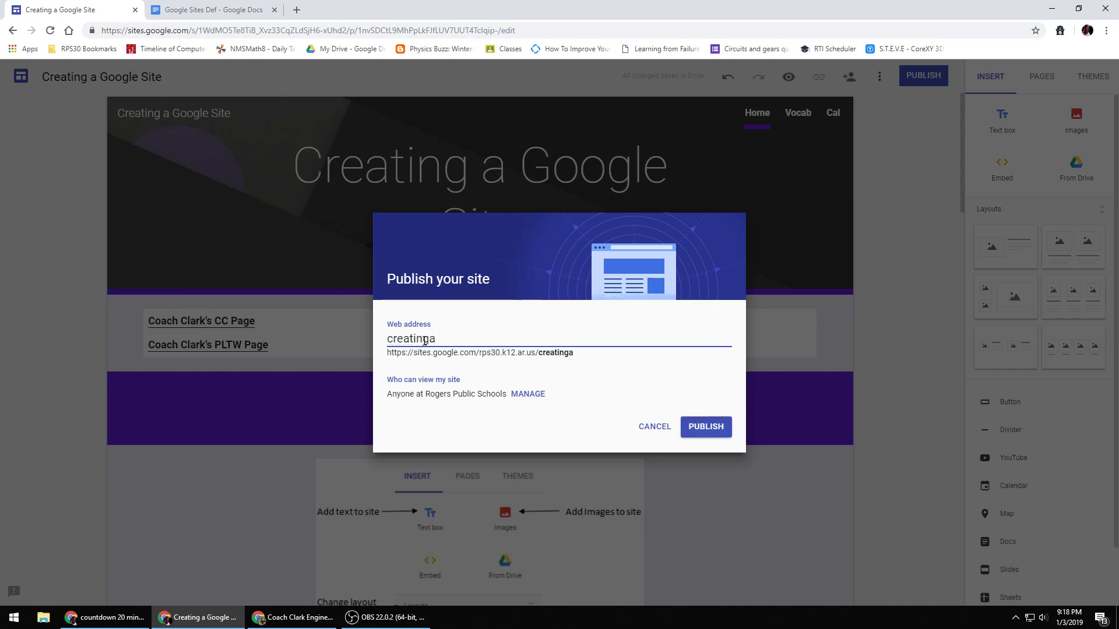
pyautogui.write('googl')
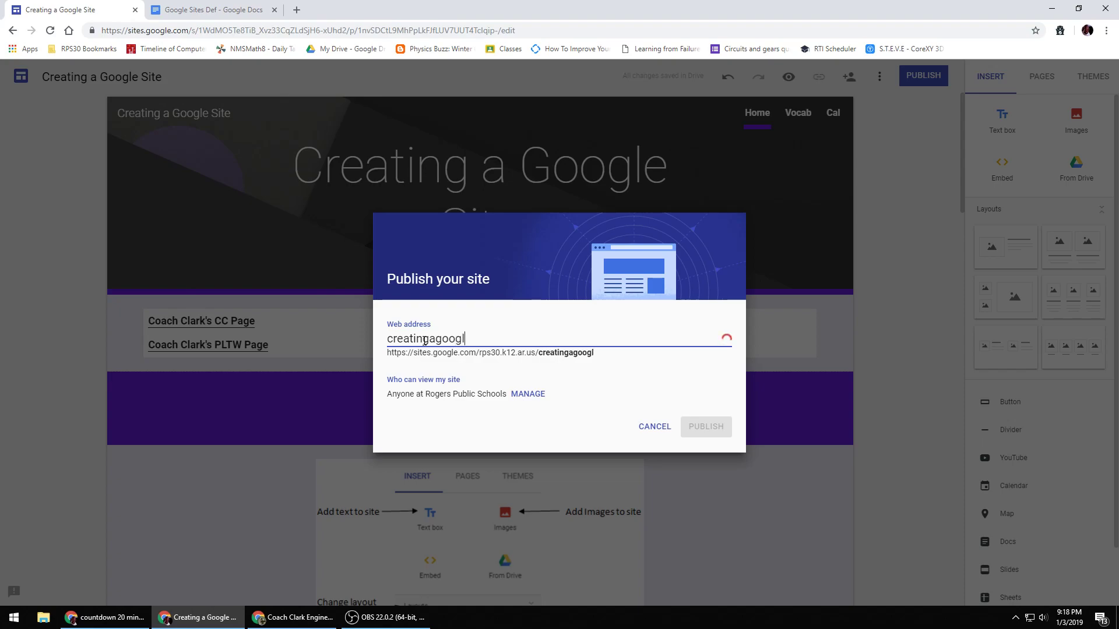
pyautogui.write('esite')
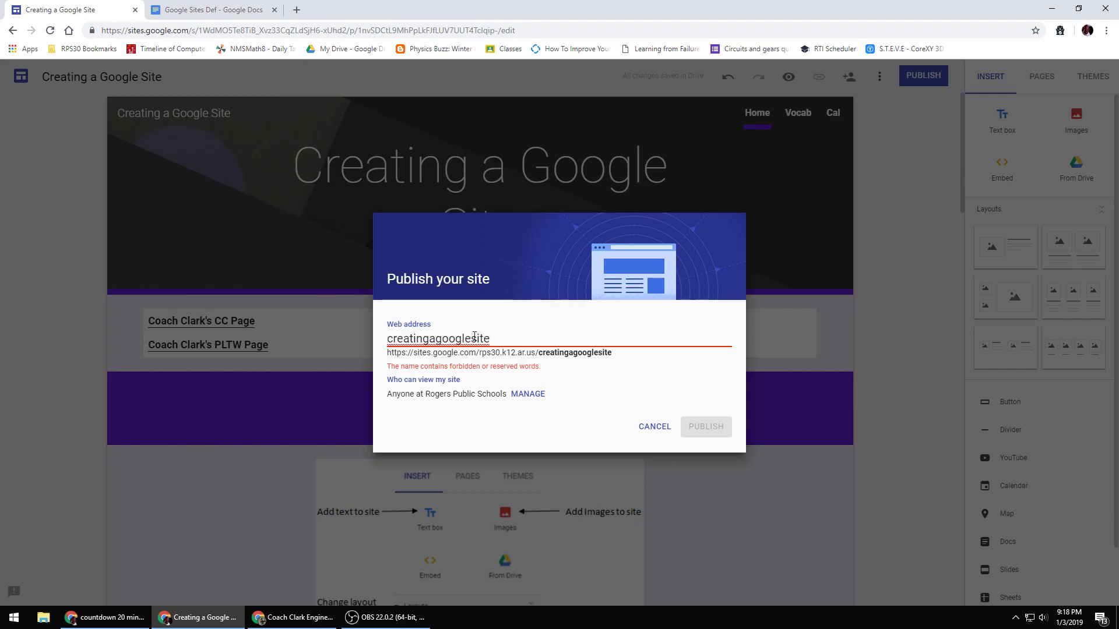
pyautogui.moveTo(471, 338); pyautogui.dragTo(436, 348)
pyautogui.press('BackSpace')
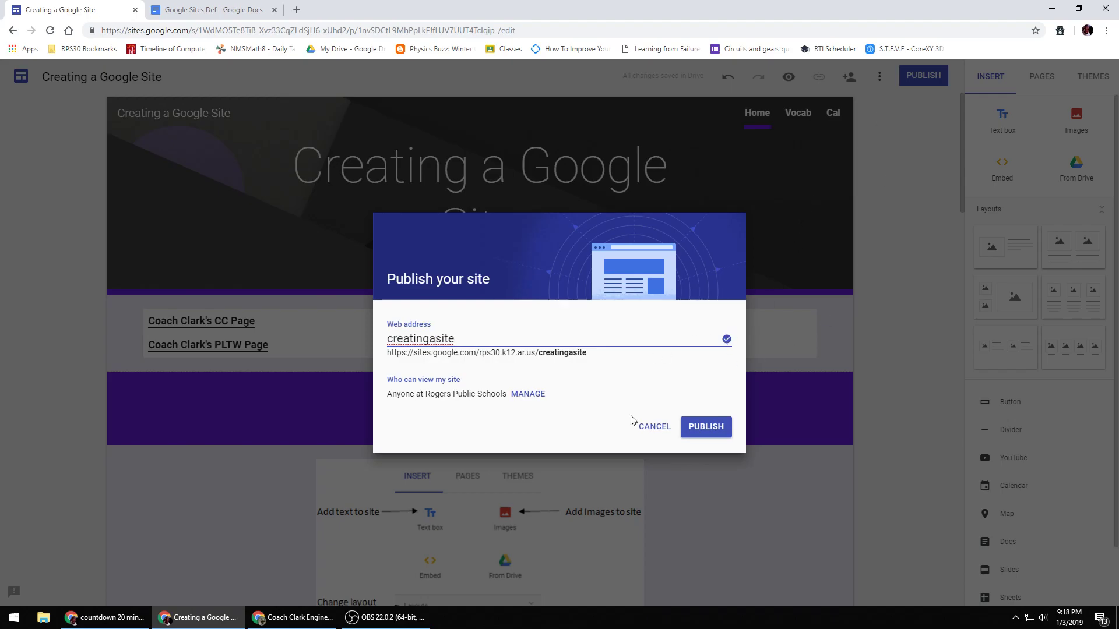
pyautogui.click(707, 426)
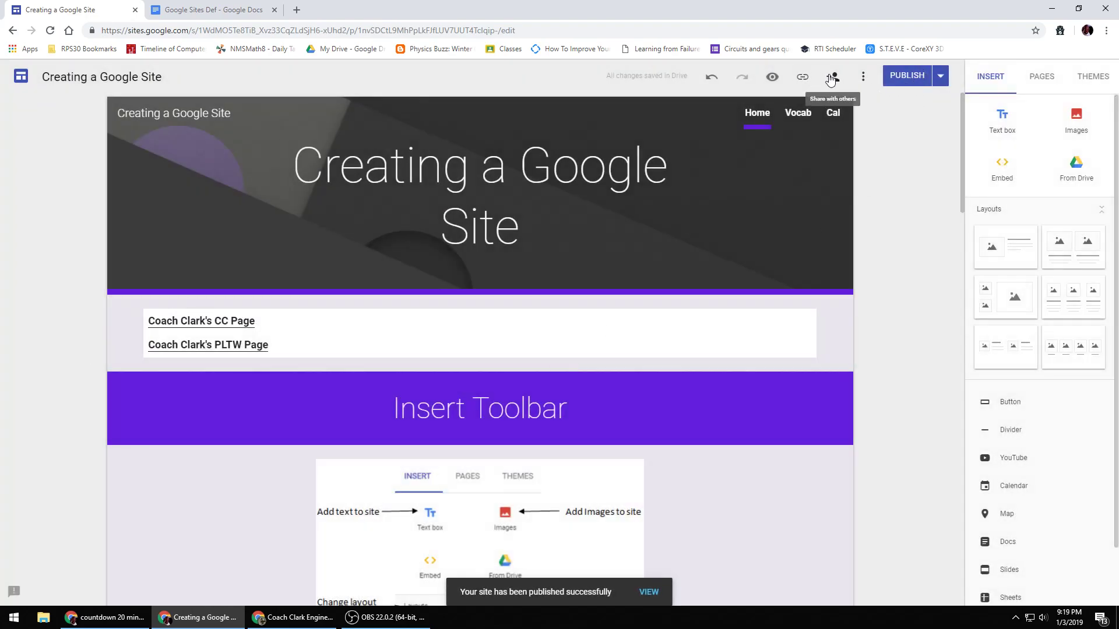
# - Preview the site in phone, tablet and desktop views, then exit the preview
pyautogui.click(803, 82)
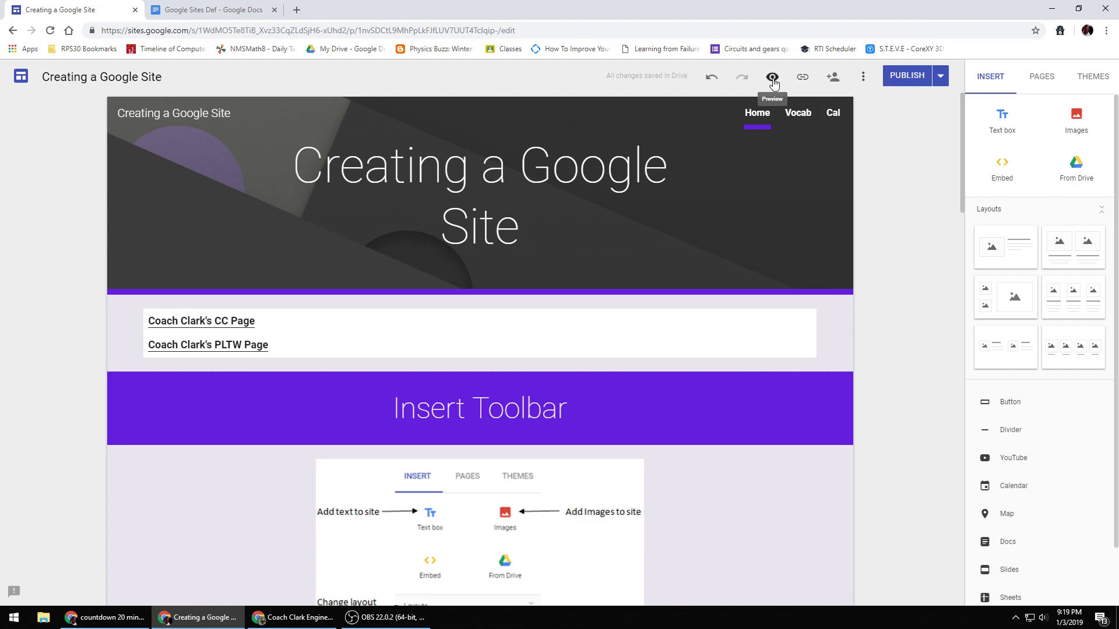
pyautogui.click(772, 78)
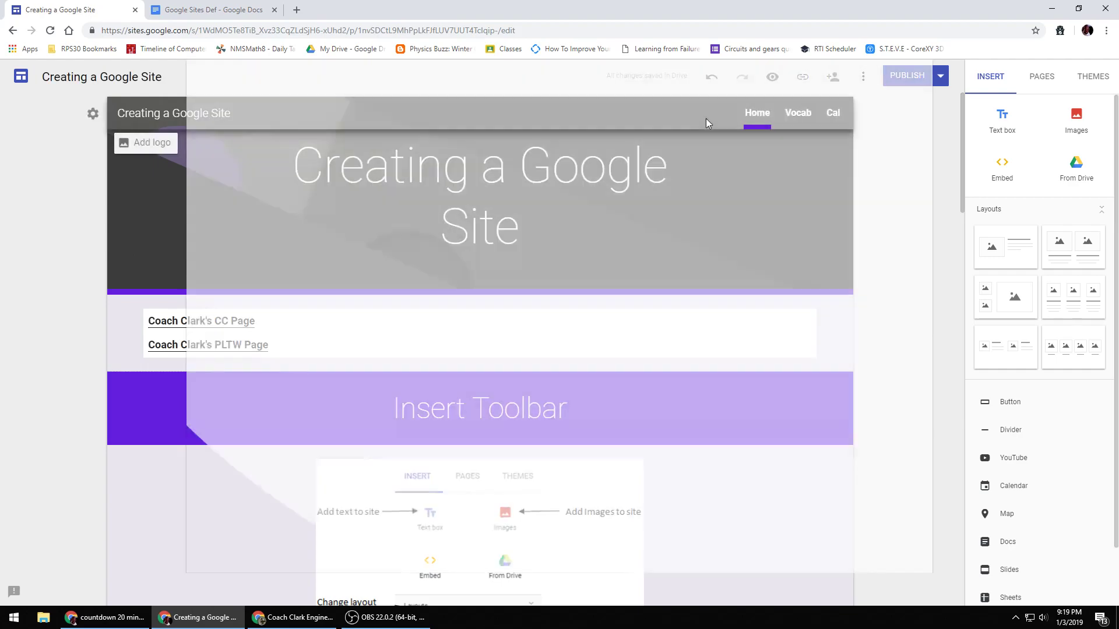
pyautogui.scroll(-5, 357, 240)
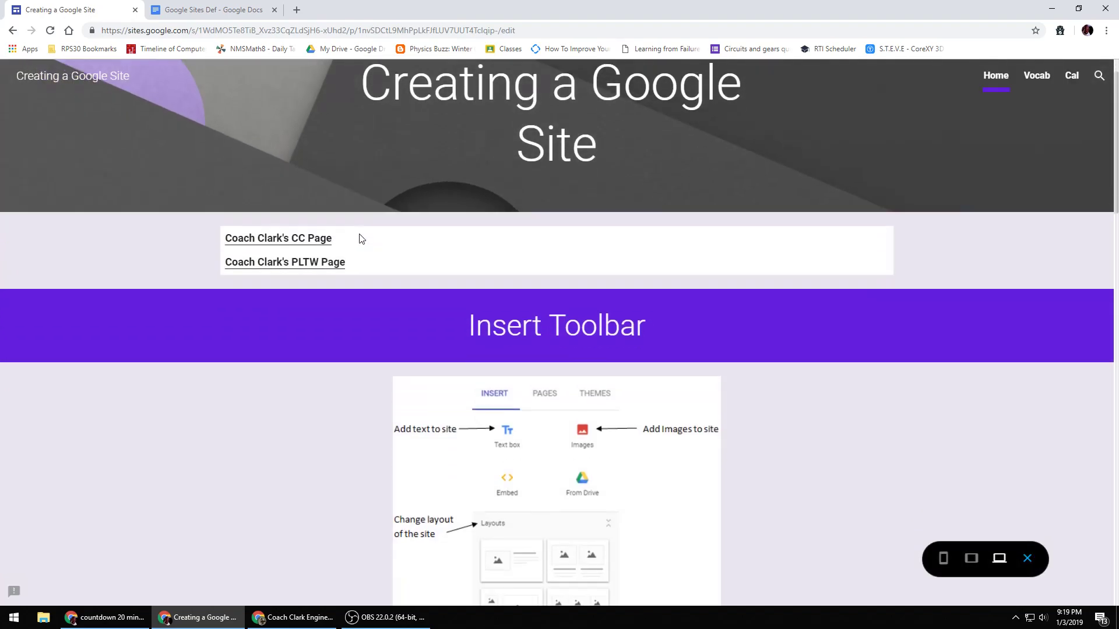
pyautogui.scroll(5, 340, 295)
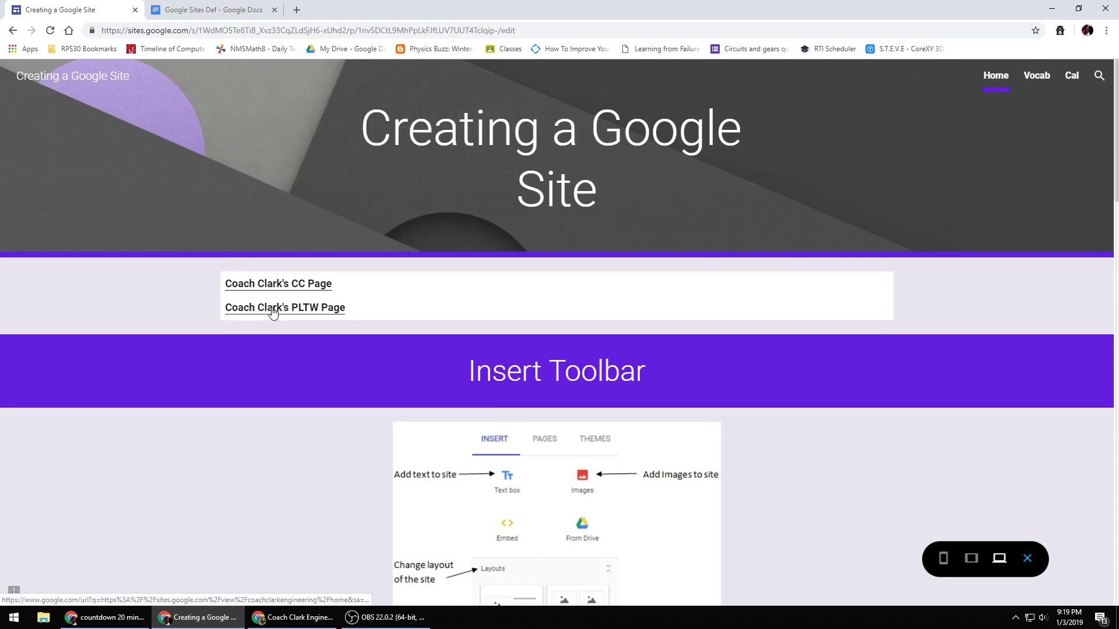
pyautogui.scroll(-20, 576, 345)
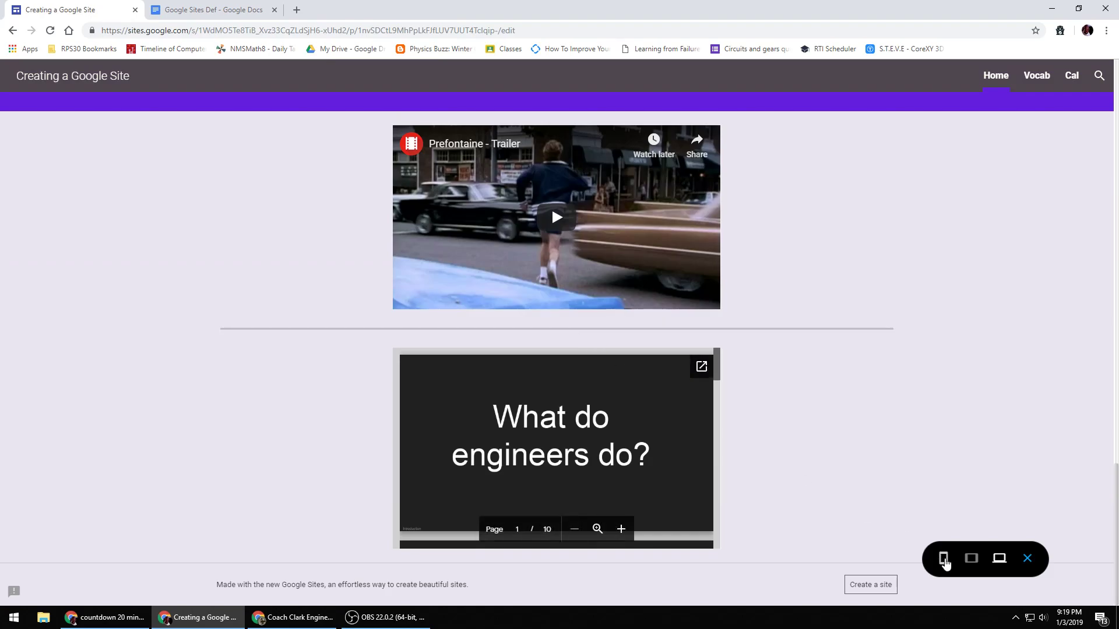
pyautogui.click(945, 561)
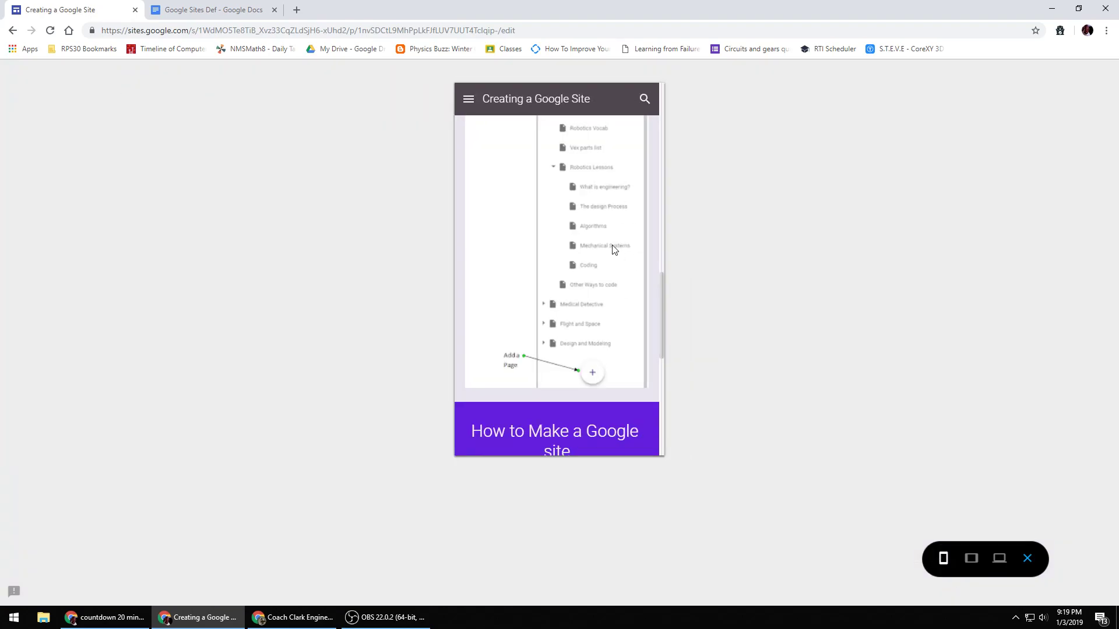
pyautogui.scroll(15, 582, 254)
pyautogui.scroll(-4, 582, 252)
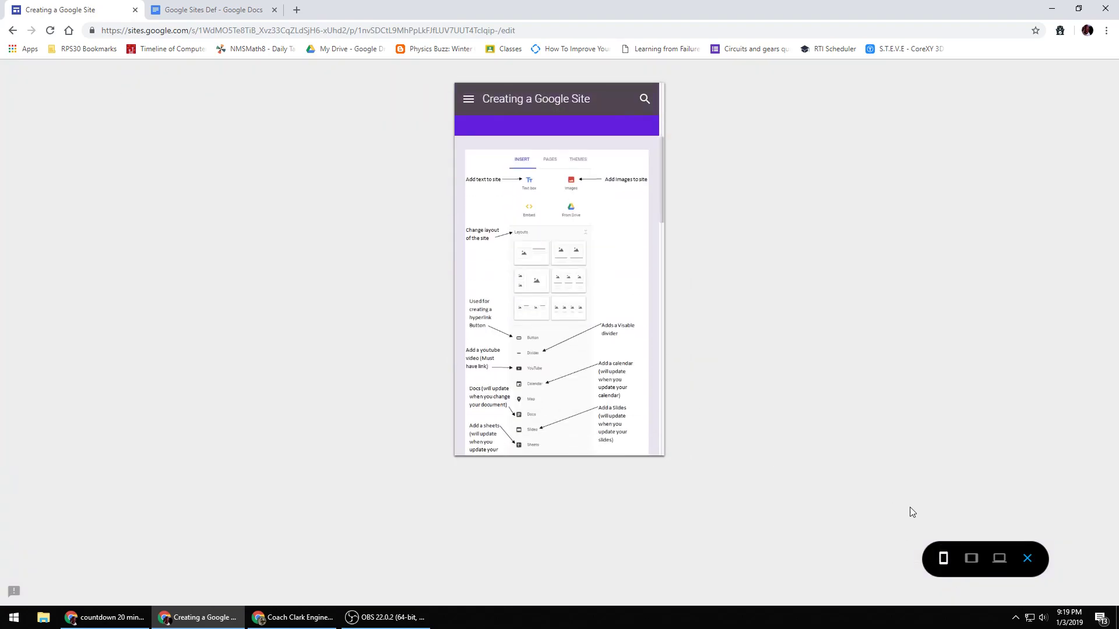
pyautogui.click(971, 558)
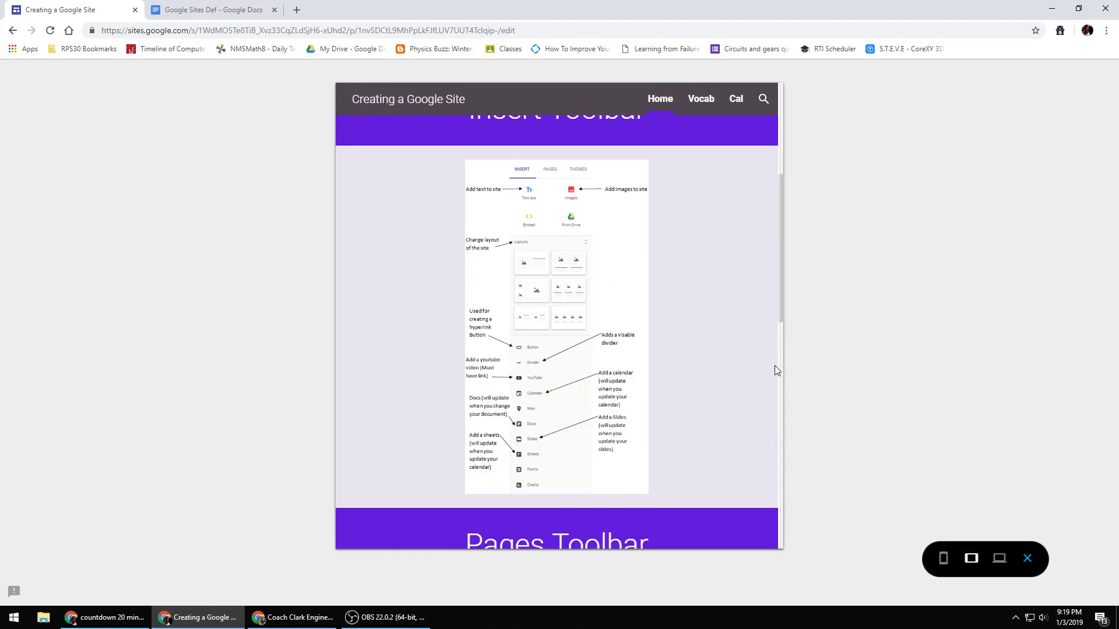
pyautogui.click(998, 558)
pyautogui.scroll(5, 623, 367)
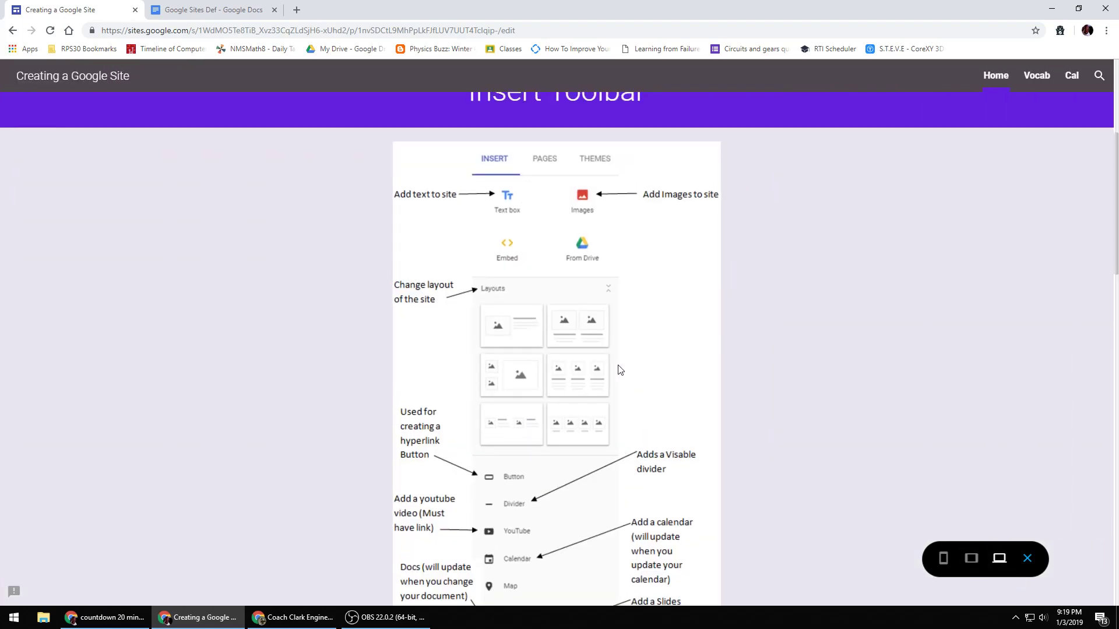
pyautogui.click(1028, 554)
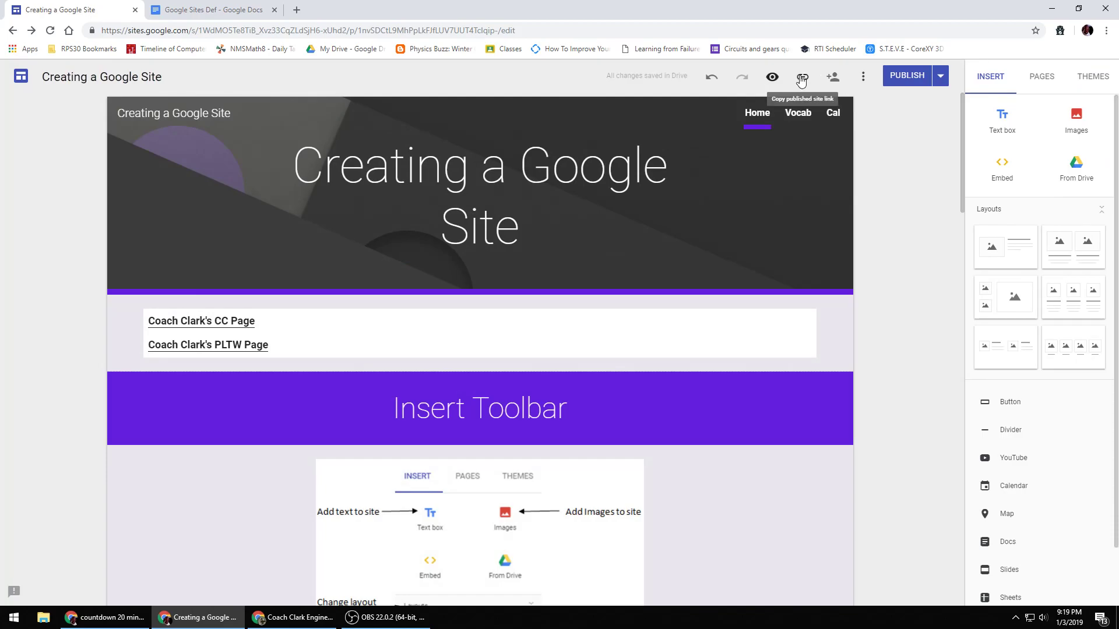
# - Copy the published site link
pyautogui.click(801, 81)
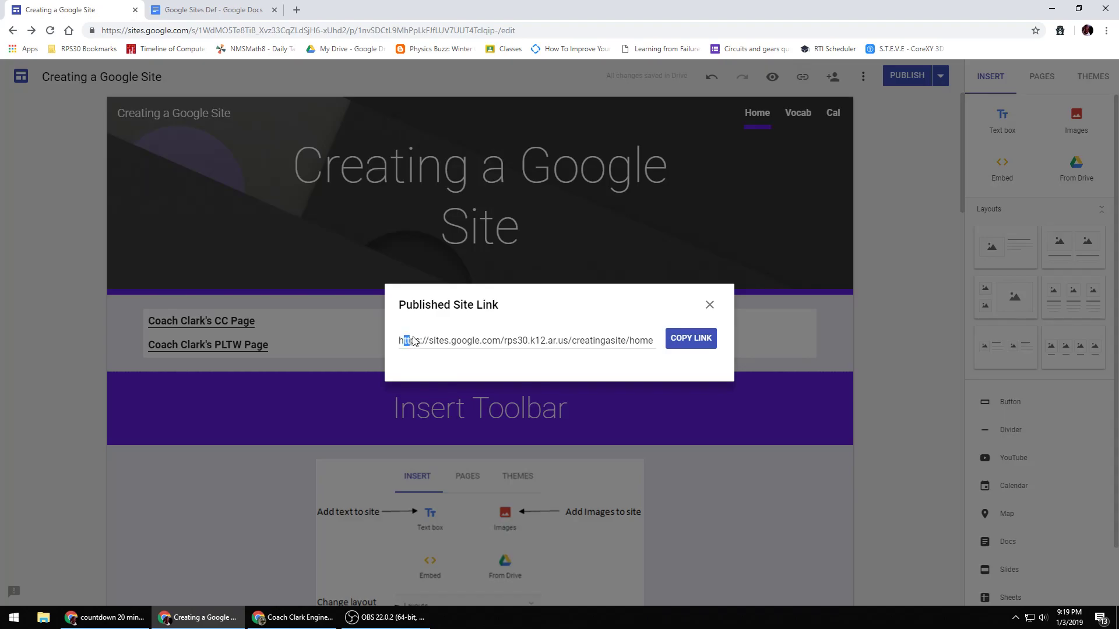
pyautogui.click(418, 343)
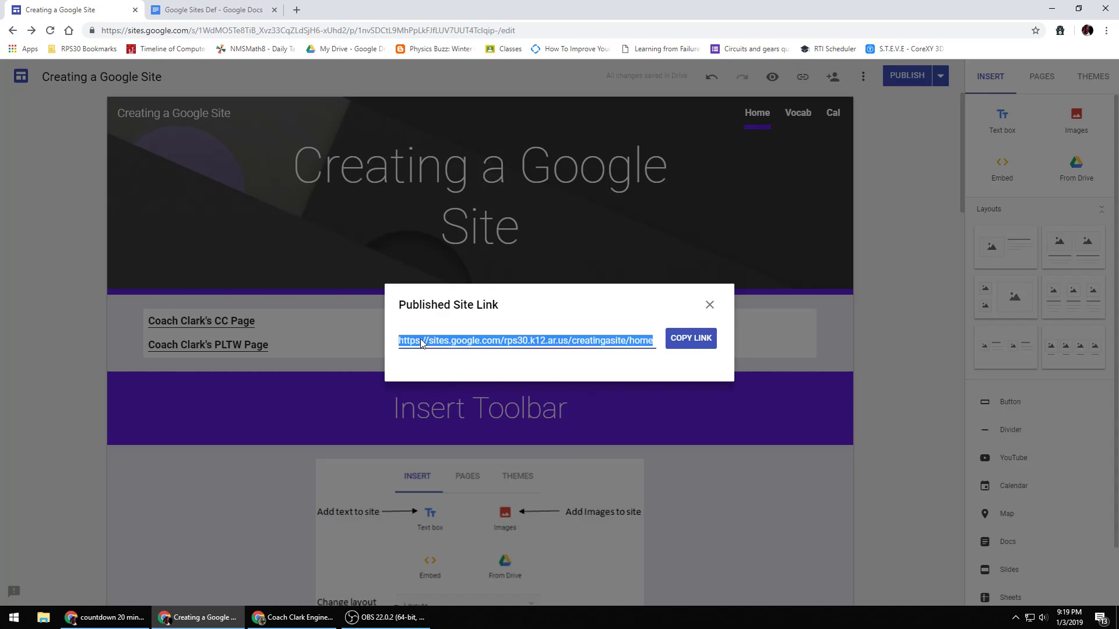
pyautogui.click(697, 335)
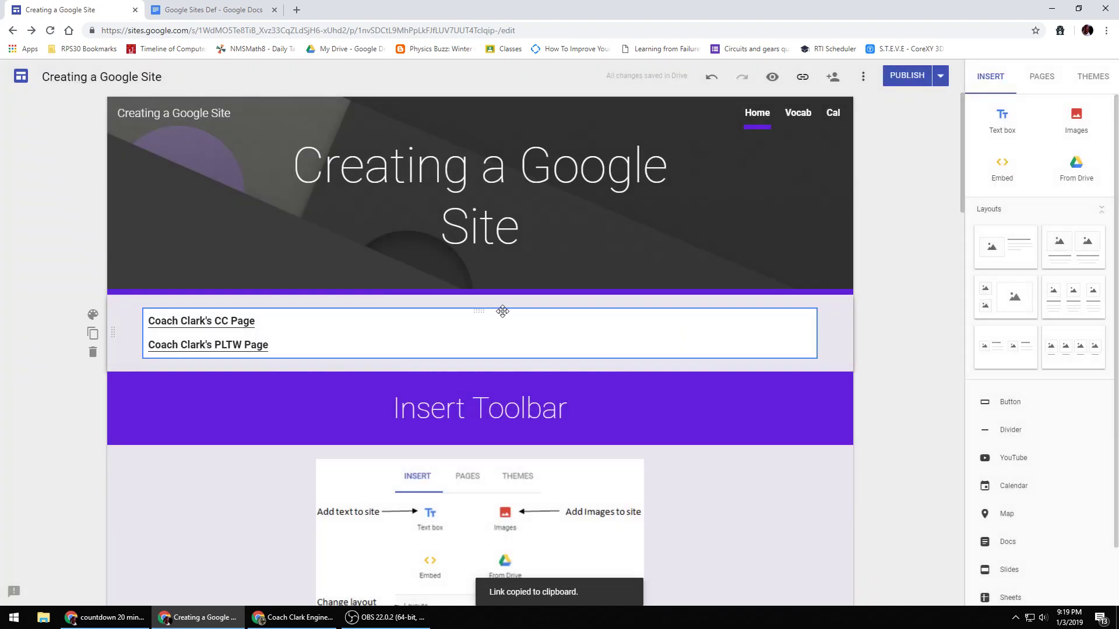
# - Open a new browser tab, search for tinyurl and open the TinyURL.com site
pyautogui.click(296, 9)
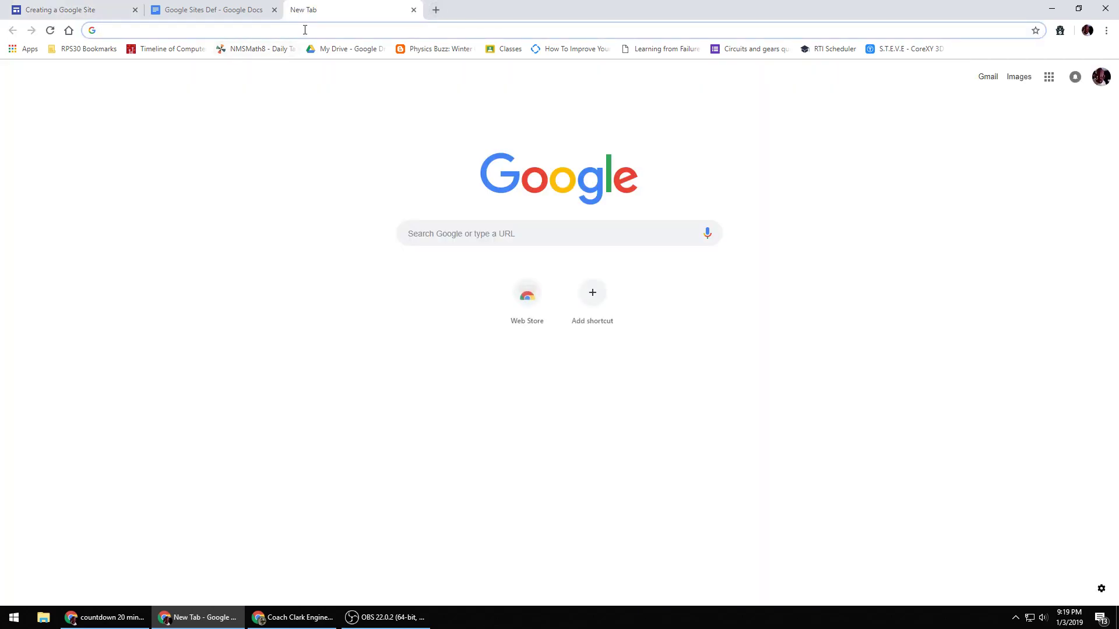
pyautogui.write('tinyurl')
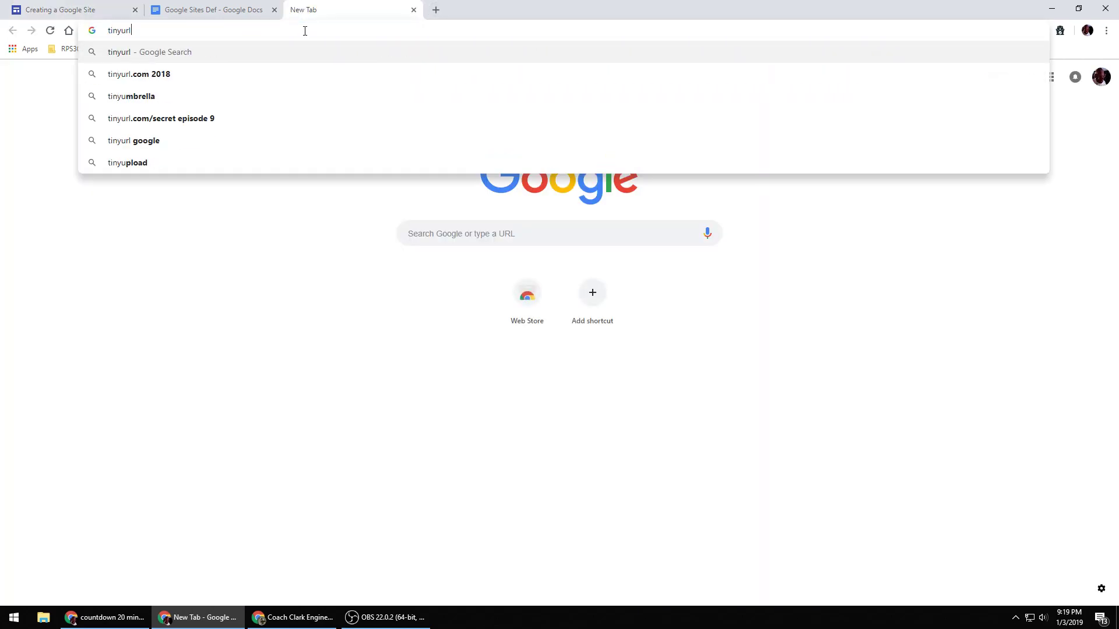
pyautogui.press('Return')
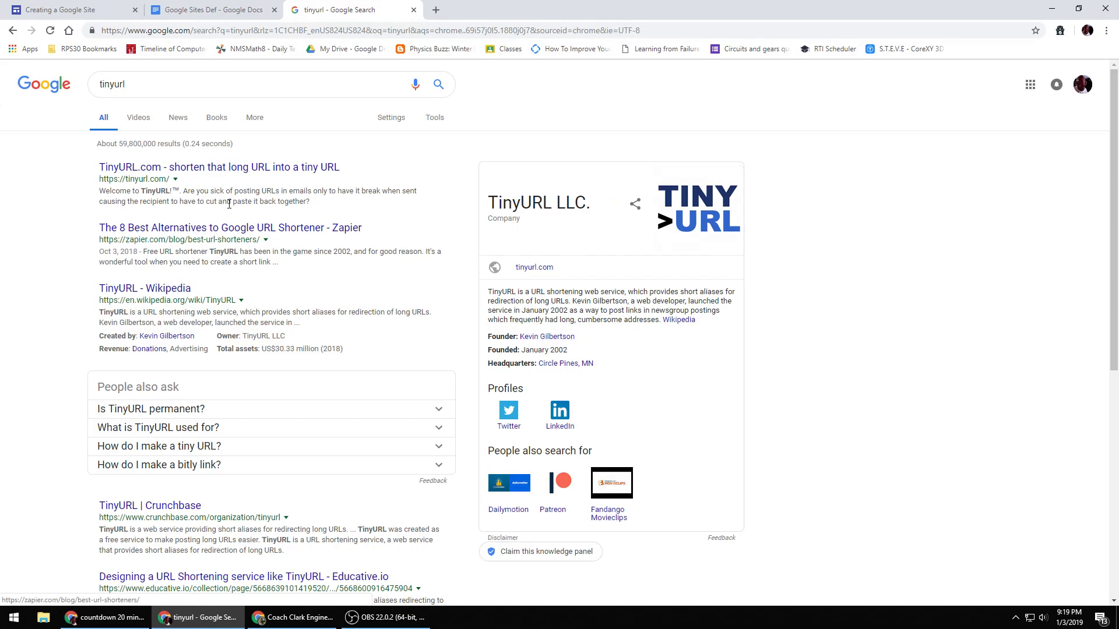
pyautogui.click(243, 169)
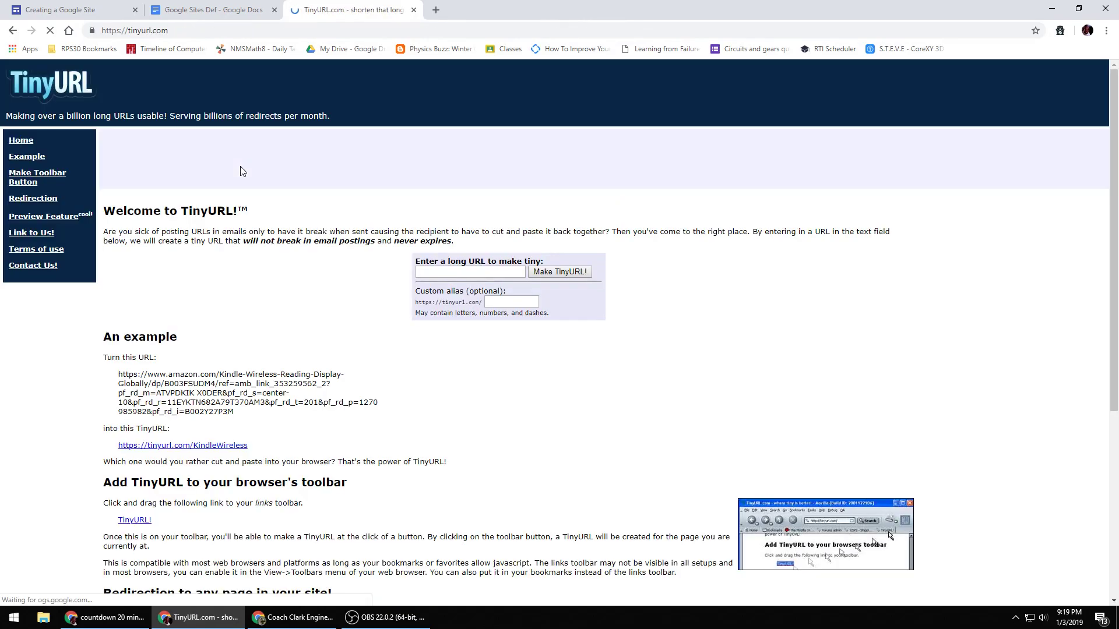
# - Create a TinyURL for the pasted site link with the custom alias oakdaleGsites
pyautogui.rightClick(462, 276)
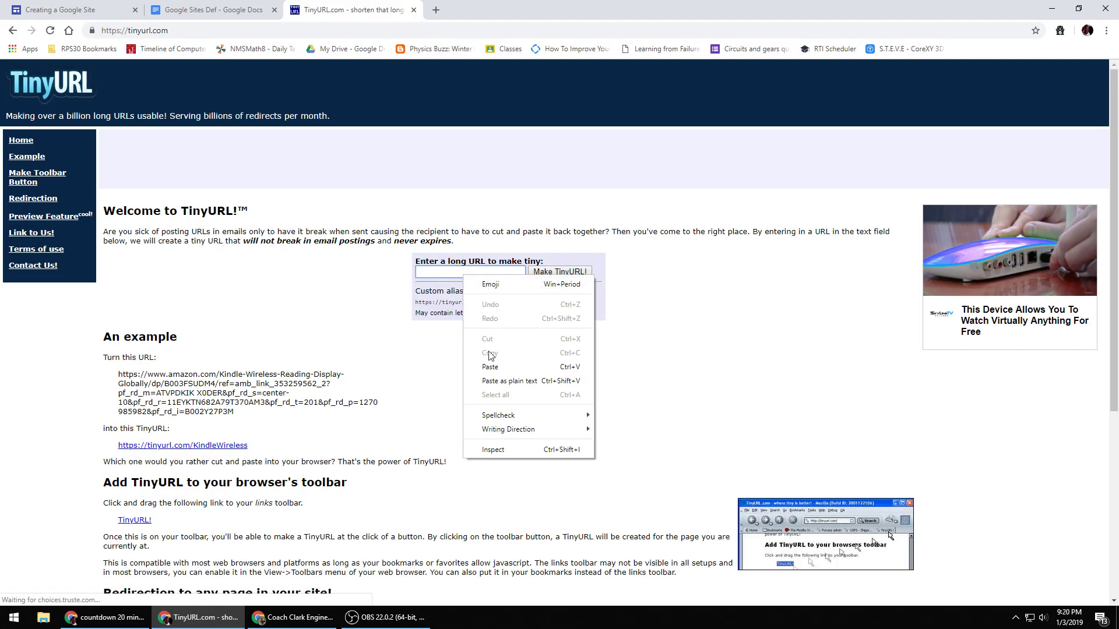
pyautogui.click(489, 367)
pyautogui.click(497, 302)
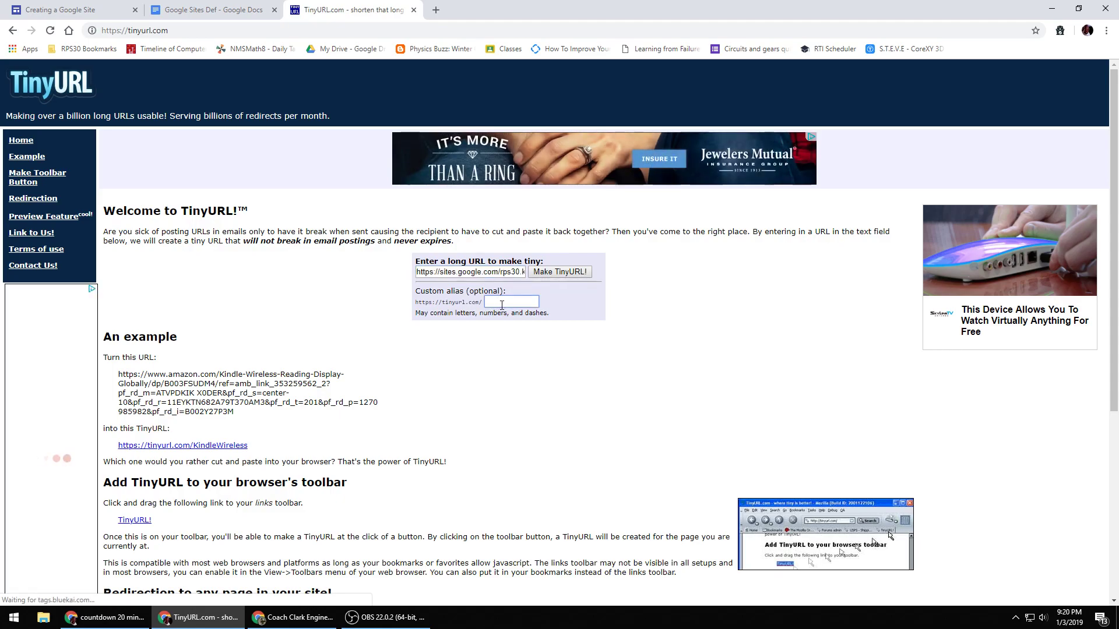
pyautogui.write('oa')
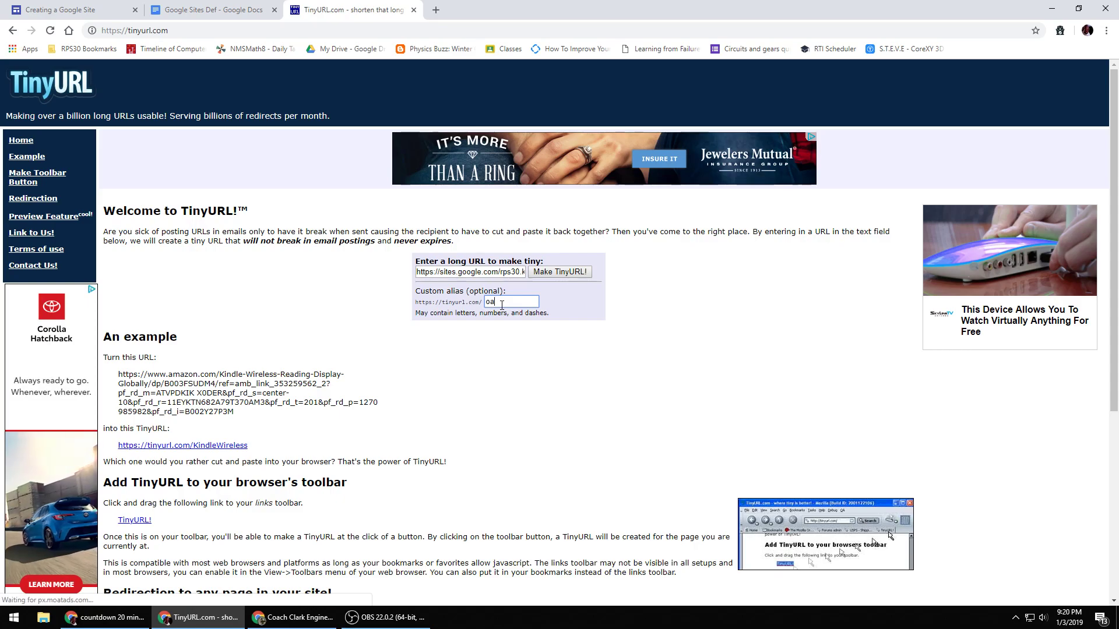
pyautogui.write('kdale')
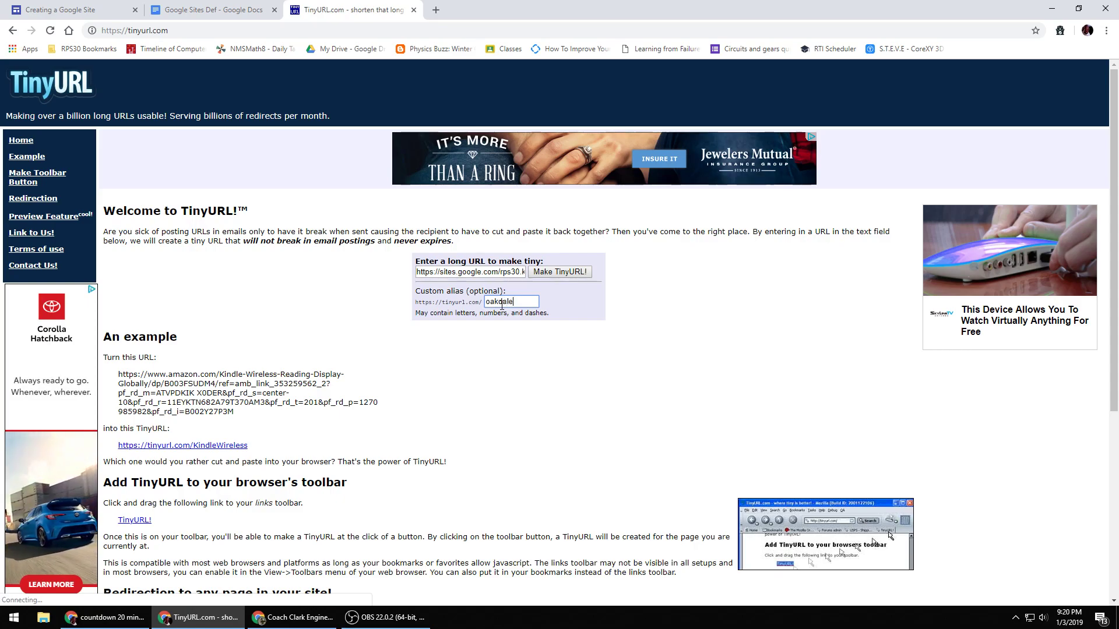
pyautogui.write('G')
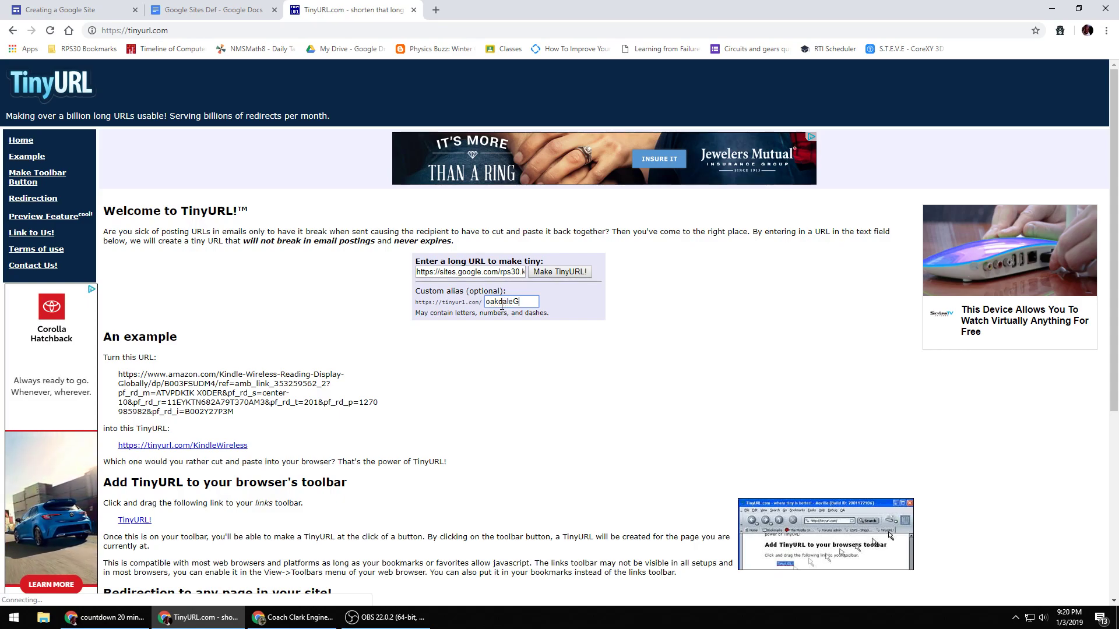
pyautogui.write('sites')
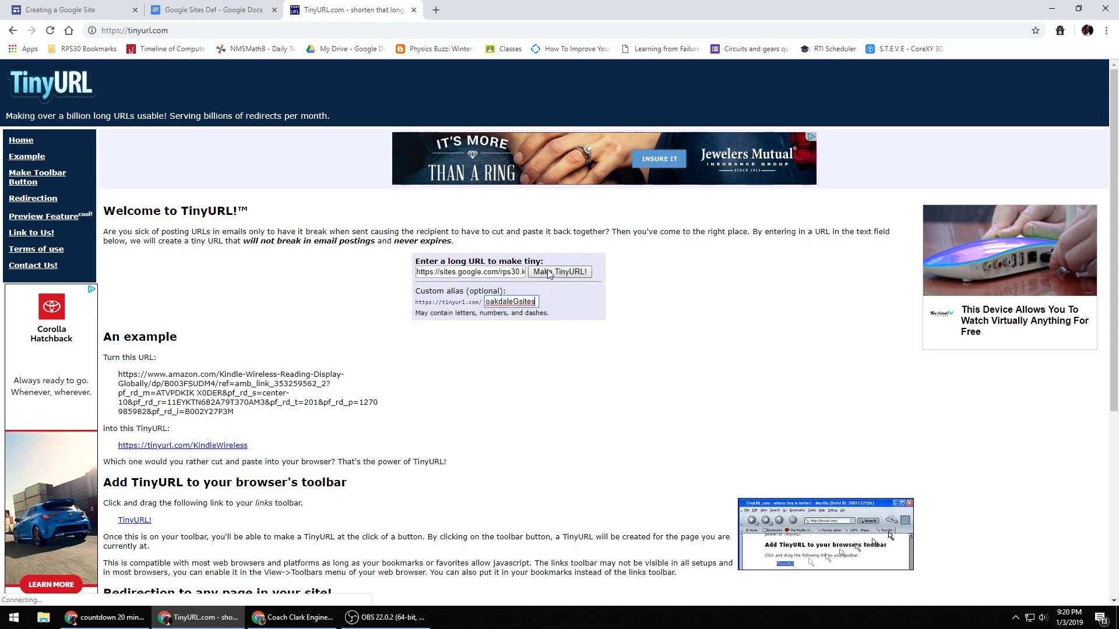
pyautogui.click(548, 273)
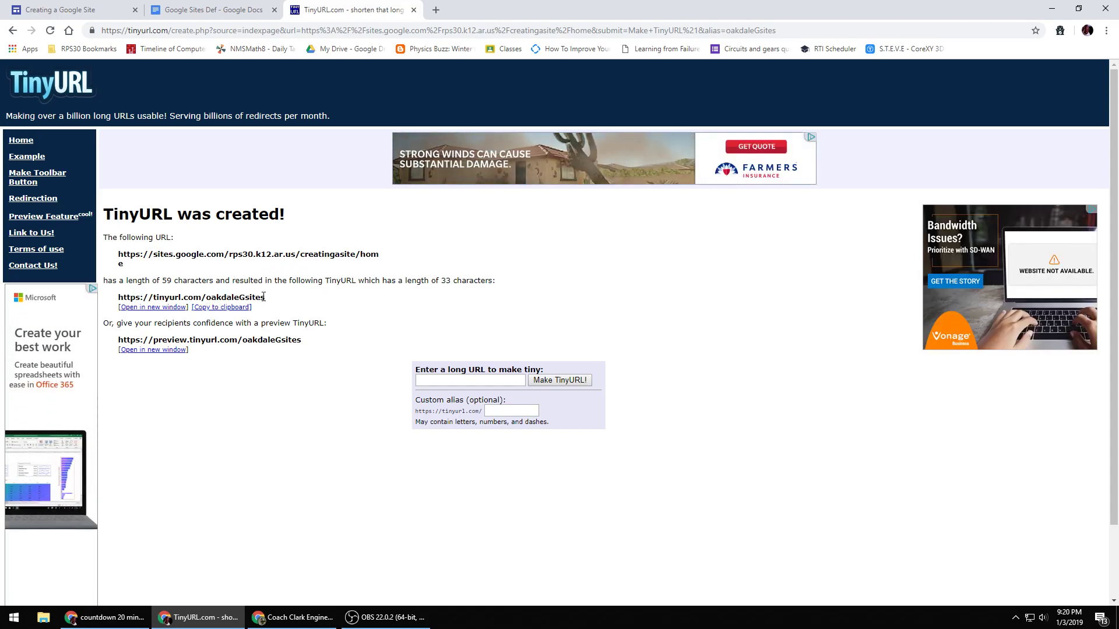
pyautogui.moveTo(264, 297); pyautogui.dragTo(115, 300)
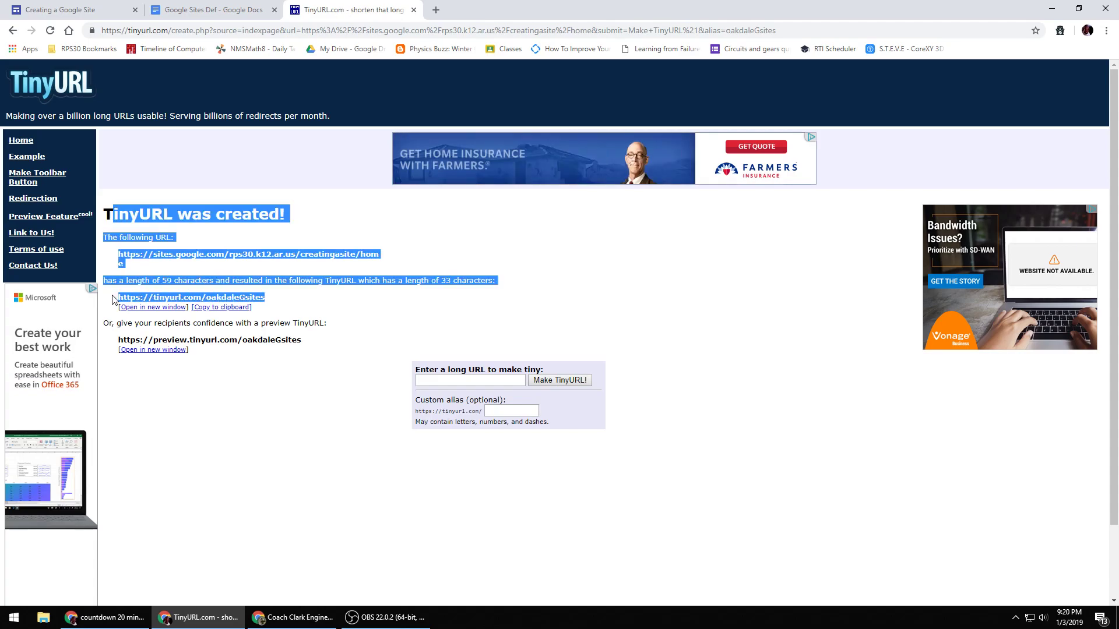
pyautogui.click(136, 293)
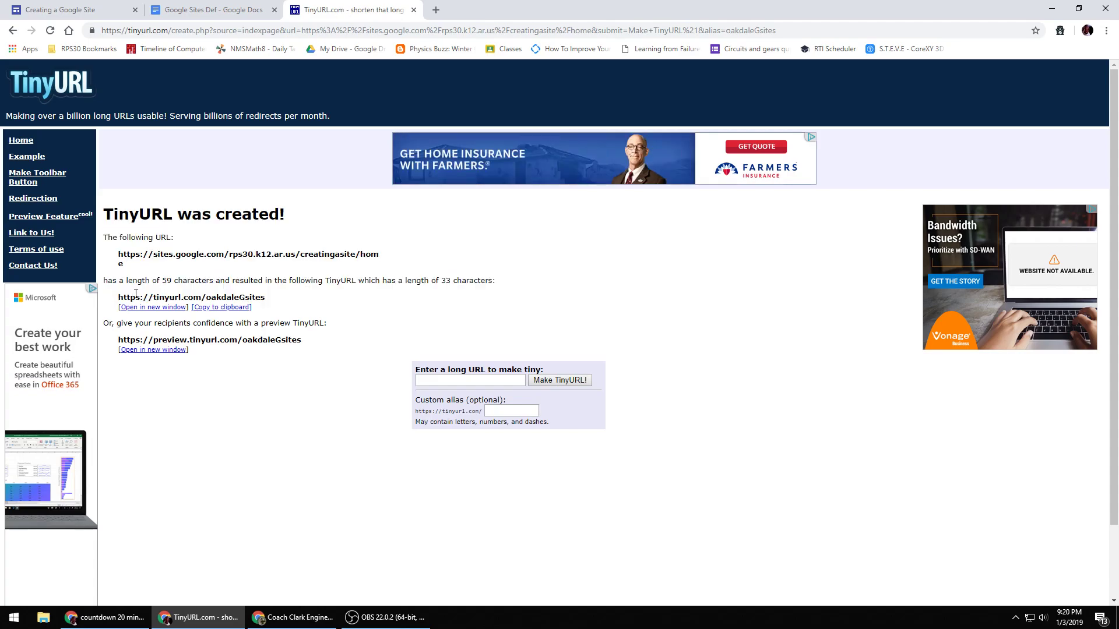
pyautogui.tripleClick(235, 297)
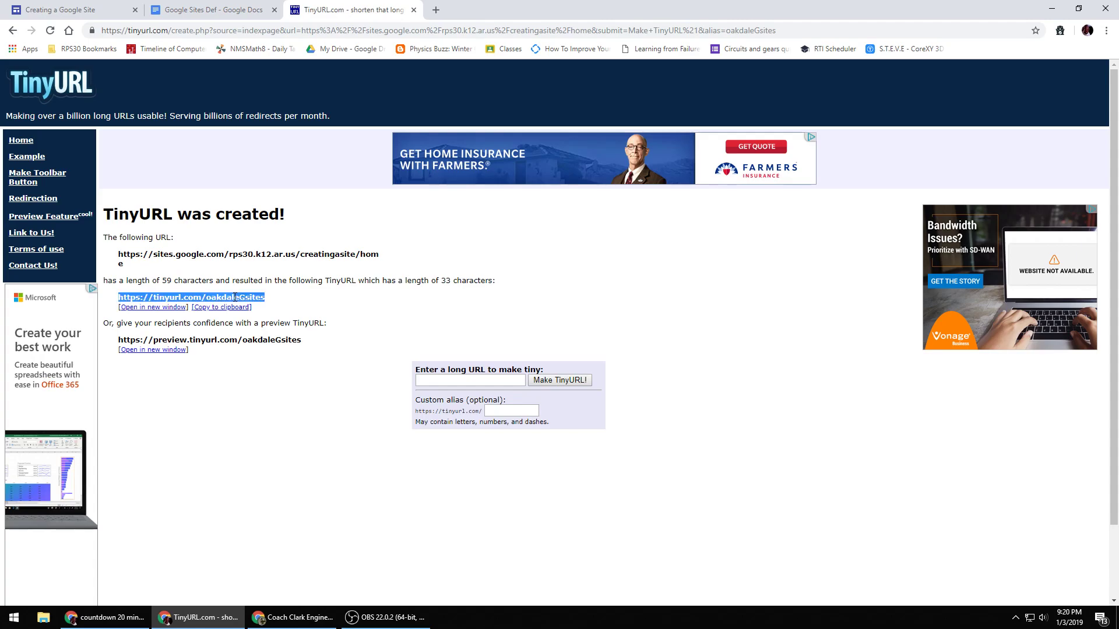
pyautogui.rightClick(183, 296)
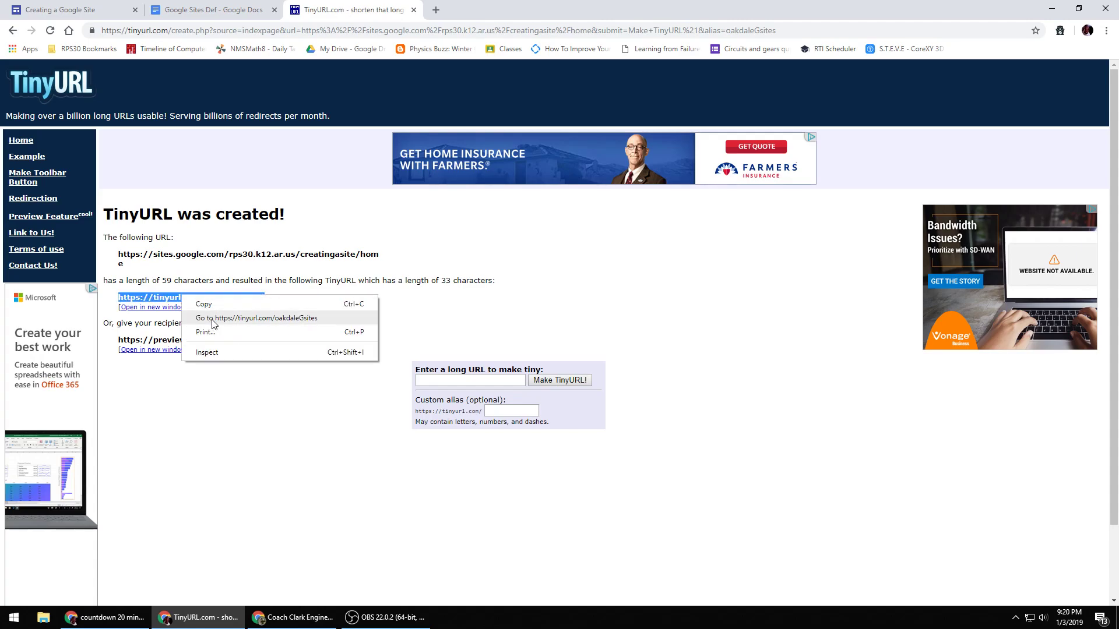
pyautogui.click(213, 319)
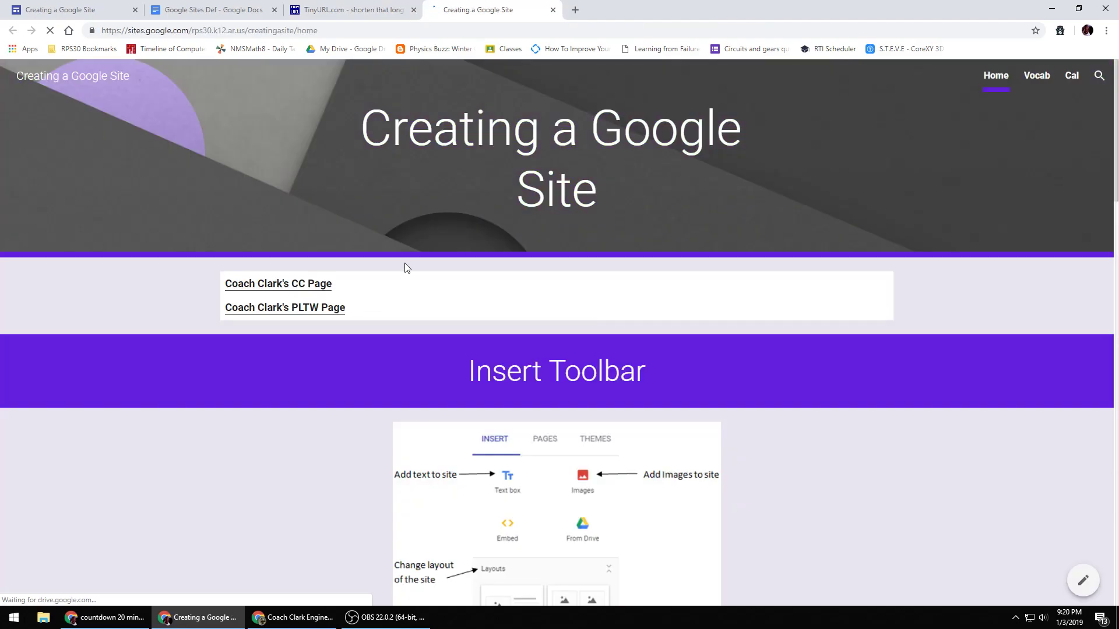